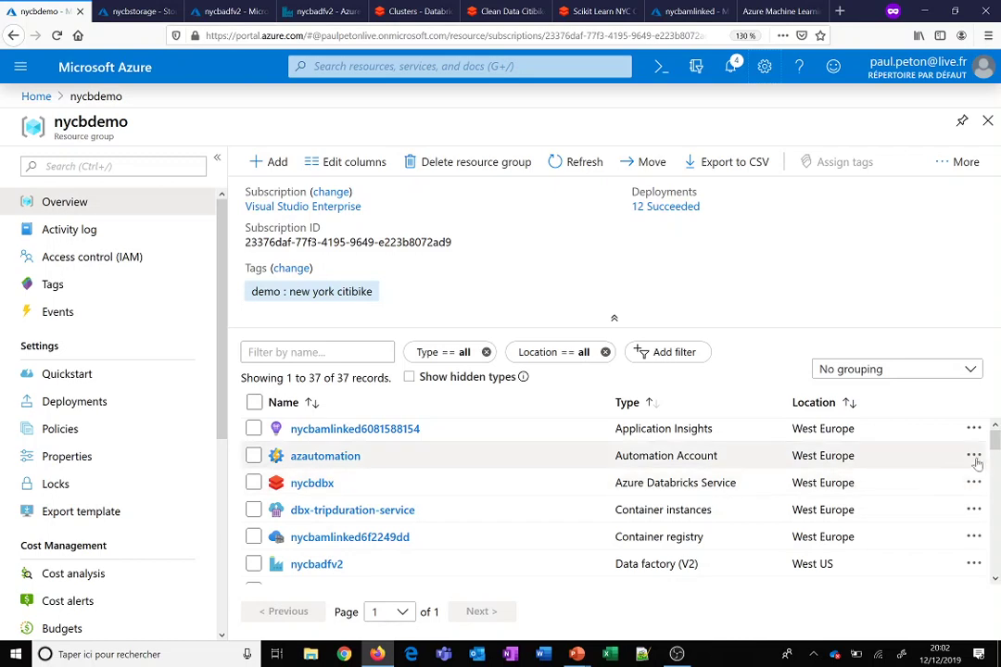
# - Look through the resources in the nycbdemo resource group, including their types and locations
pyautogui.moveTo(994, 443); pyautogui.dragTo(995, 460)
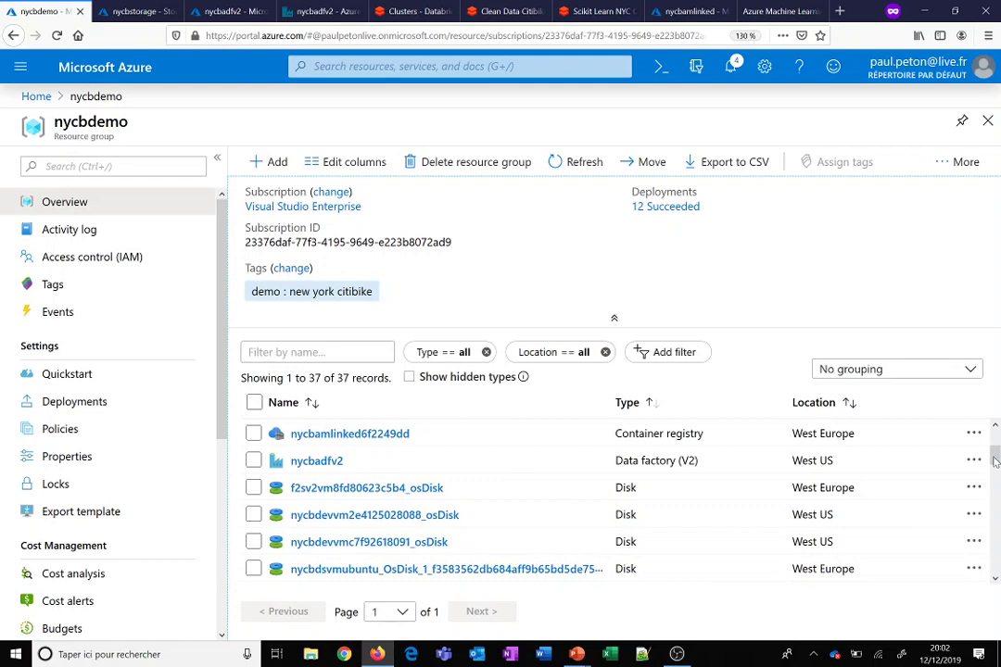
pyautogui.moveTo(995, 460); pyautogui.dragTo(995, 475)
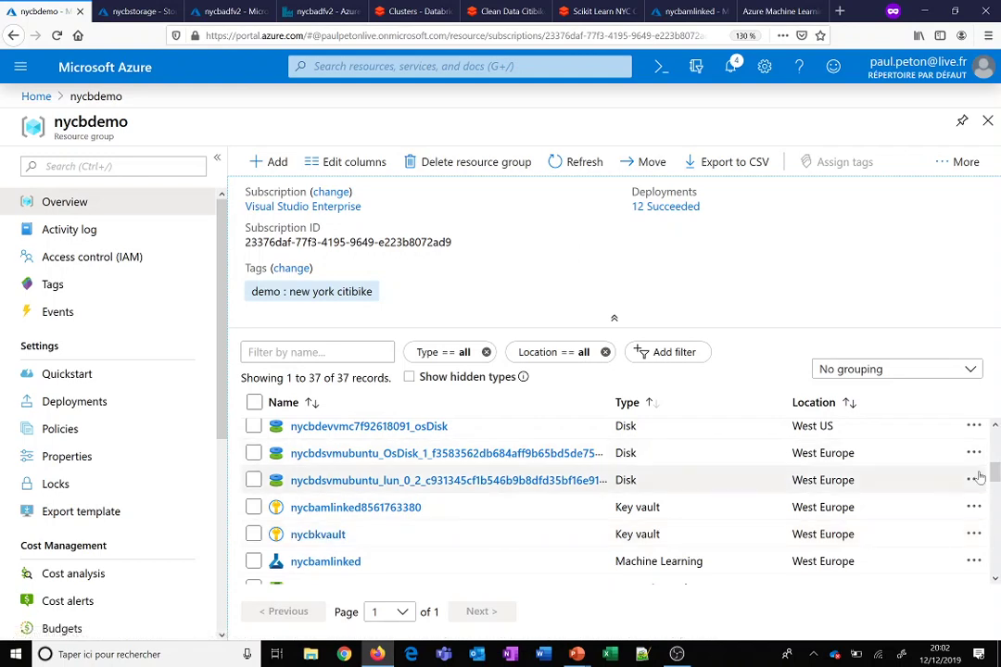
pyautogui.scroll(-1, 994, 475)
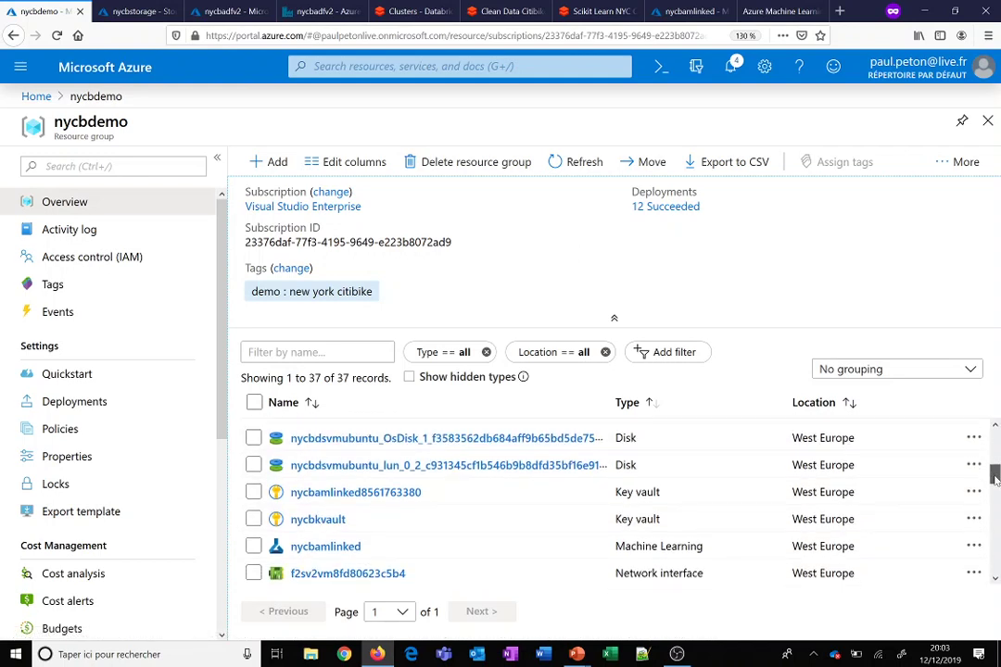
pyautogui.scroll(-2, 991, 476)
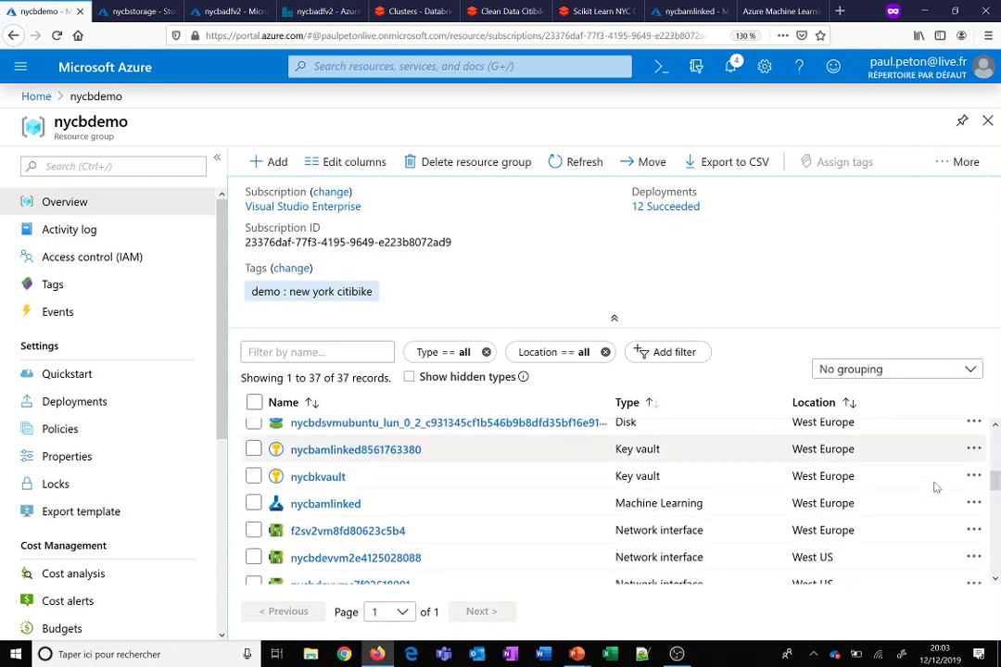
pyautogui.scroll(2, 994, 475)
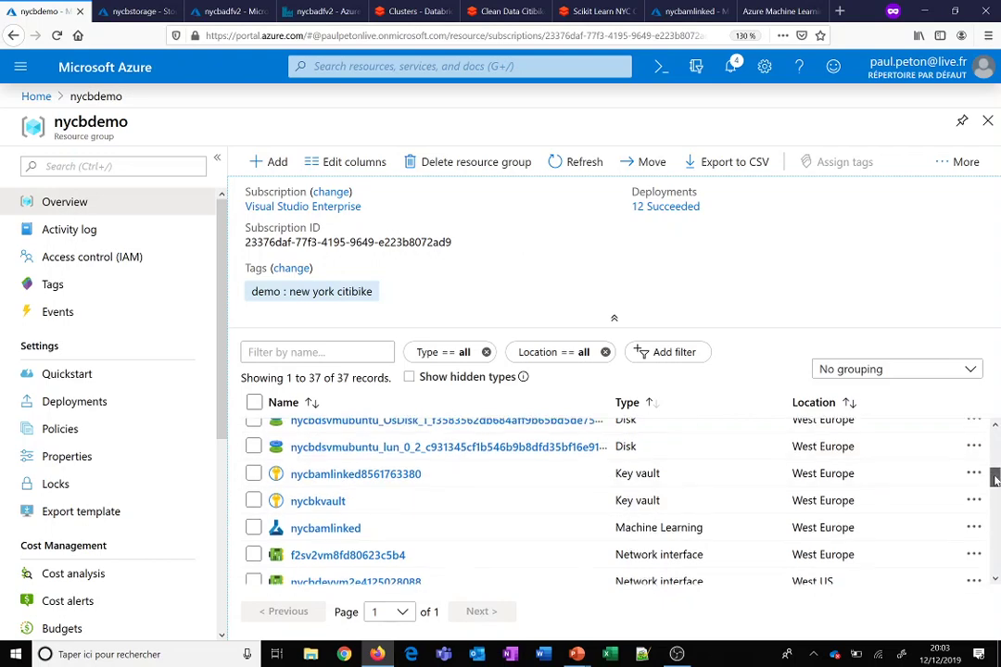
pyautogui.moveTo(994, 475); pyautogui.dragTo(997, 541)
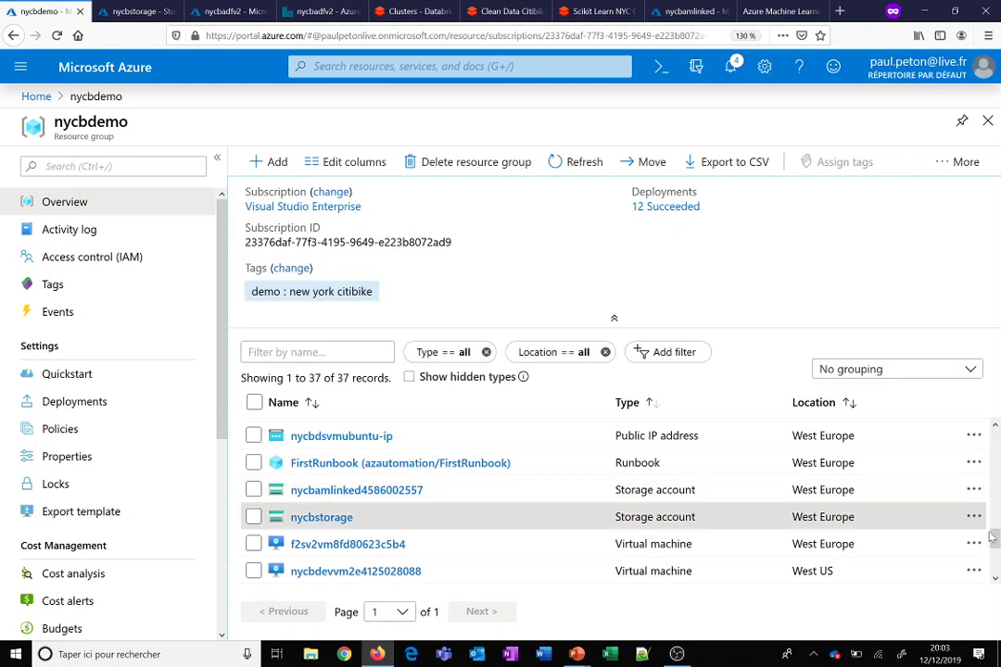
pyautogui.moveTo(997, 542); pyautogui.dragTo(997, 458)
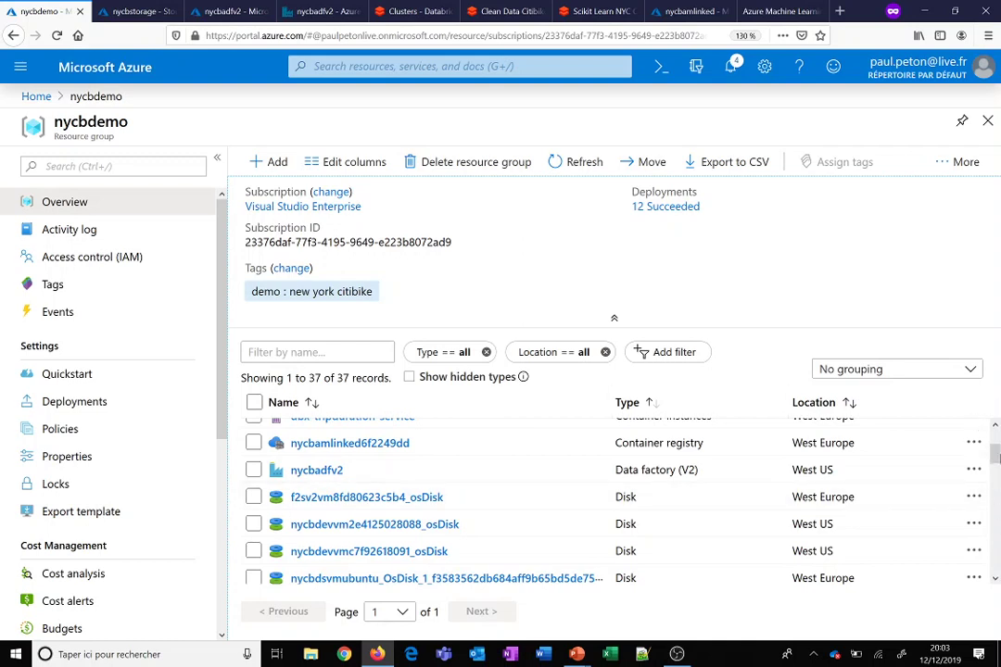
pyautogui.moveTo(995, 454); pyautogui.dragTo(996, 441)
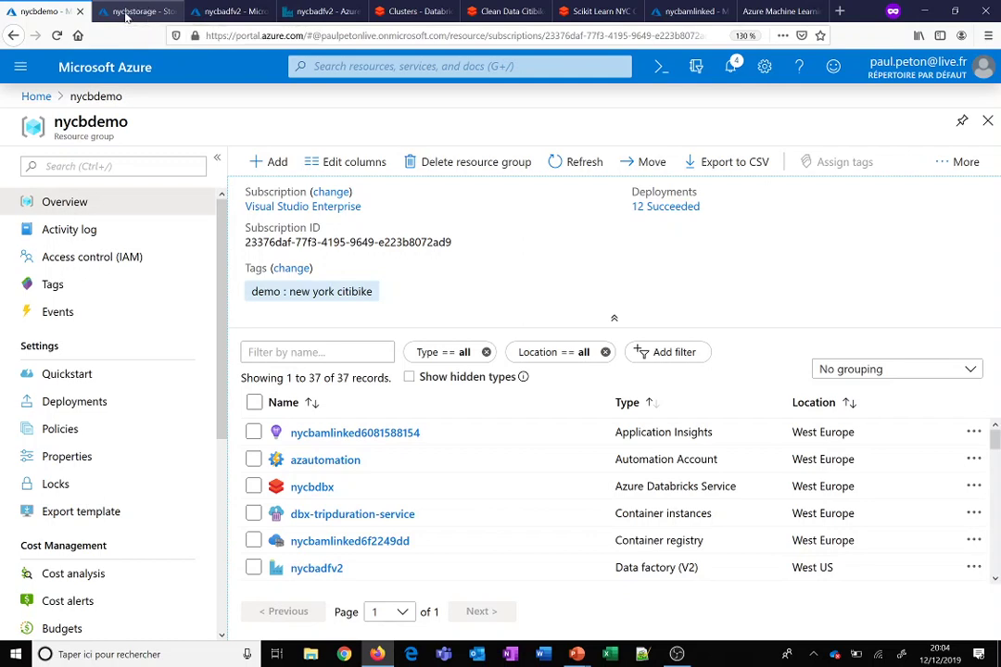
# - Open the nycitibike file system in nycbstorage's Storage Explorer and collapse the side navigation to show all file columns
pyautogui.click(126, 15)
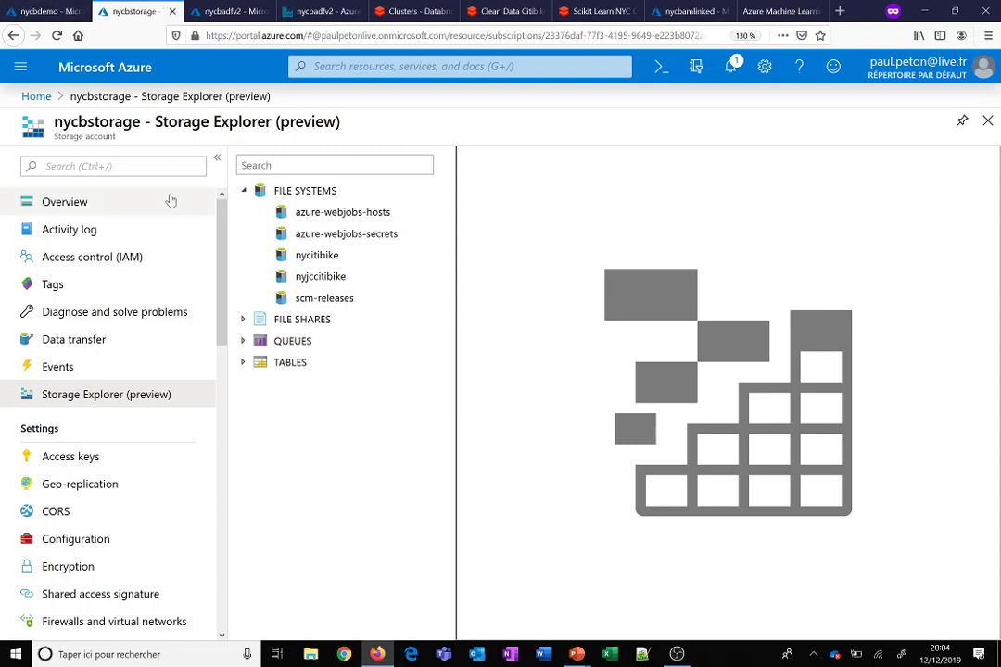
pyautogui.click(309, 257)
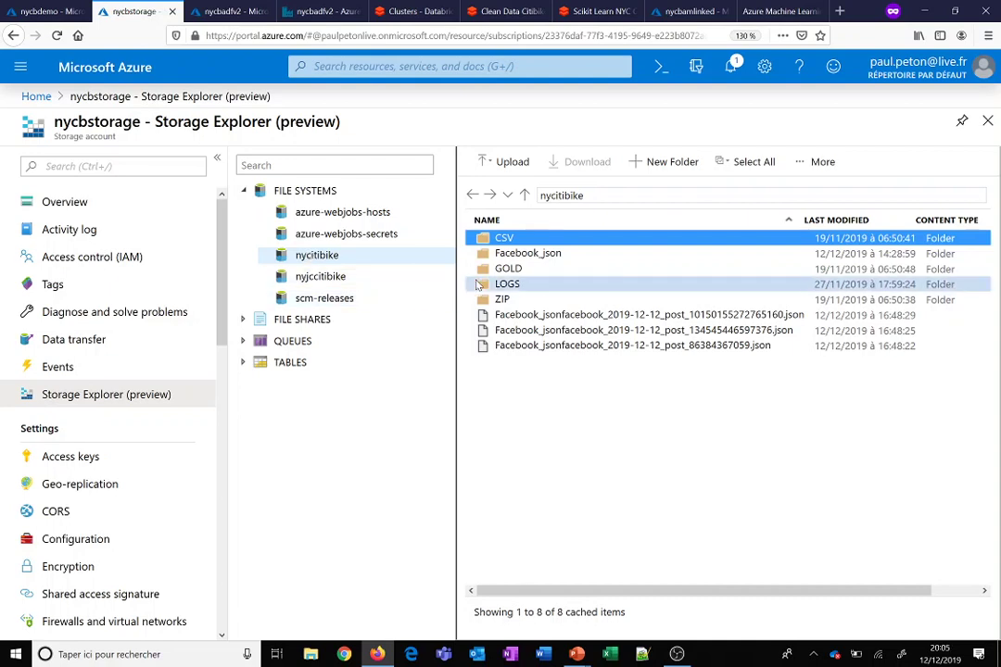
pyautogui.hscroll(2, 519, 284)
pyautogui.click(489, 593)
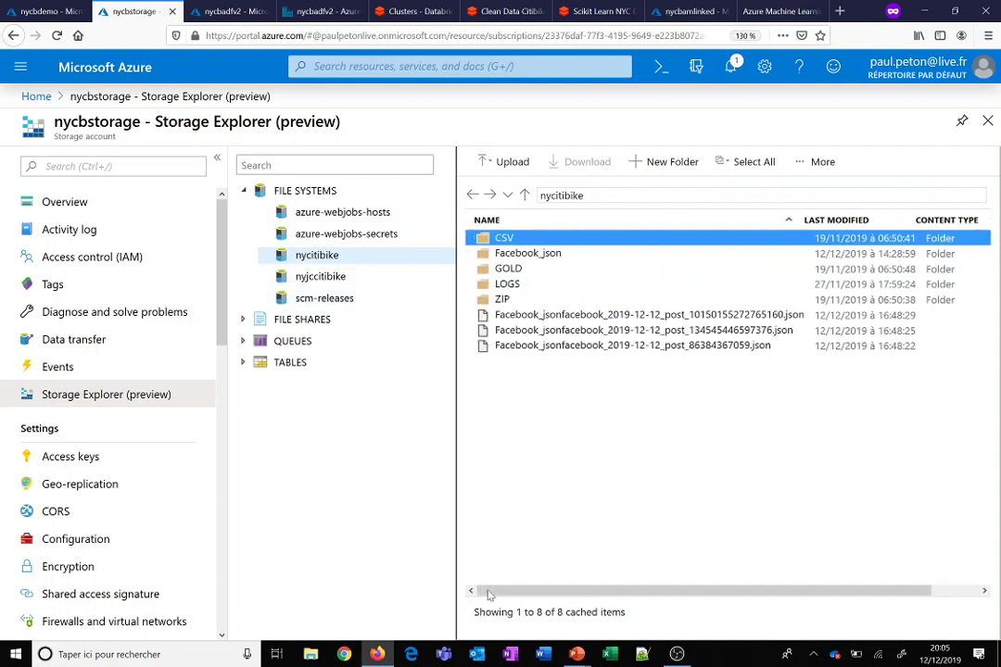
pyautogui.moveTo(489, 593); pyautogui.dragTo(533, 594)
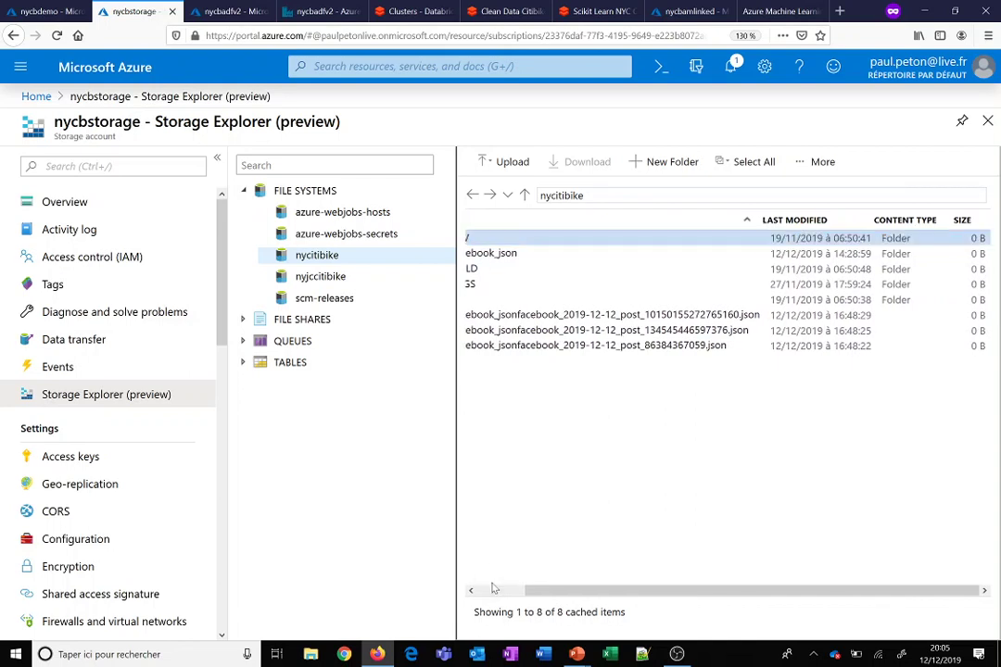
pyautogui.click(492, 593)
pyautogui.click(218, 159)
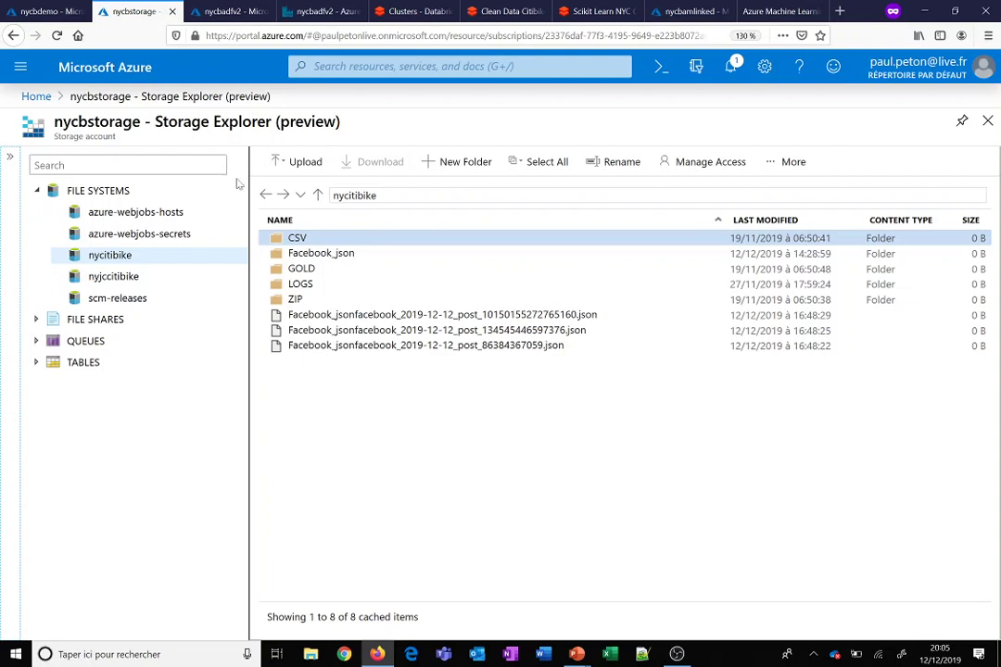
# - Inspect the contents of the GOLD folder in nycitibike and return to the file system's root
pyautogui.keyDown('ctrl'); pyautogui.click(324, 300); pyautogui.keyUp('ctrl')
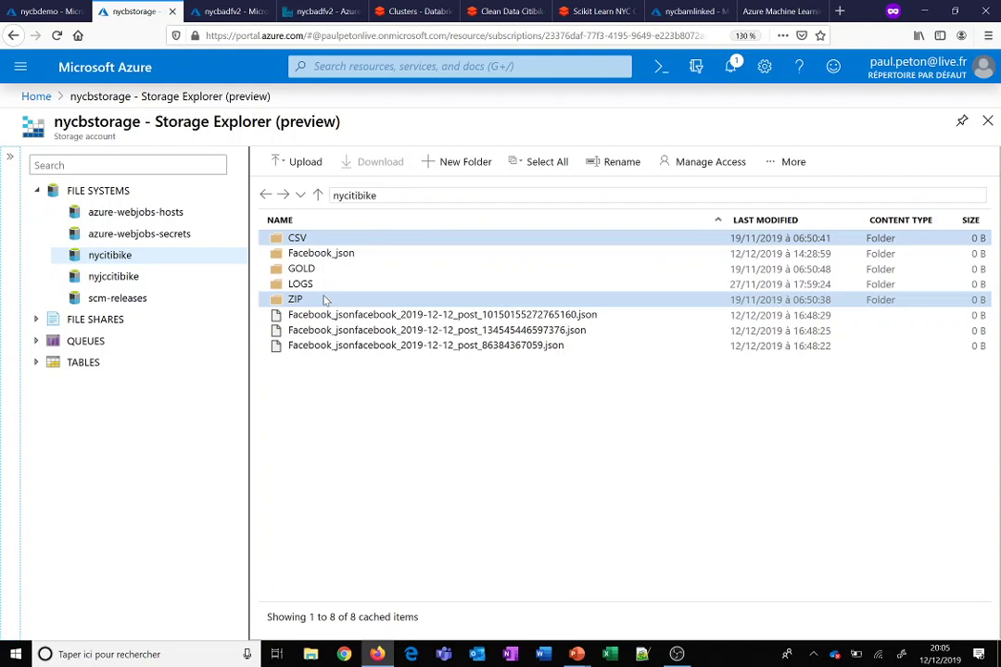
pyautogui.keyDown('ctrl'); pyautogui.click(324, 300); pyautogui.keyUp('ctrl')
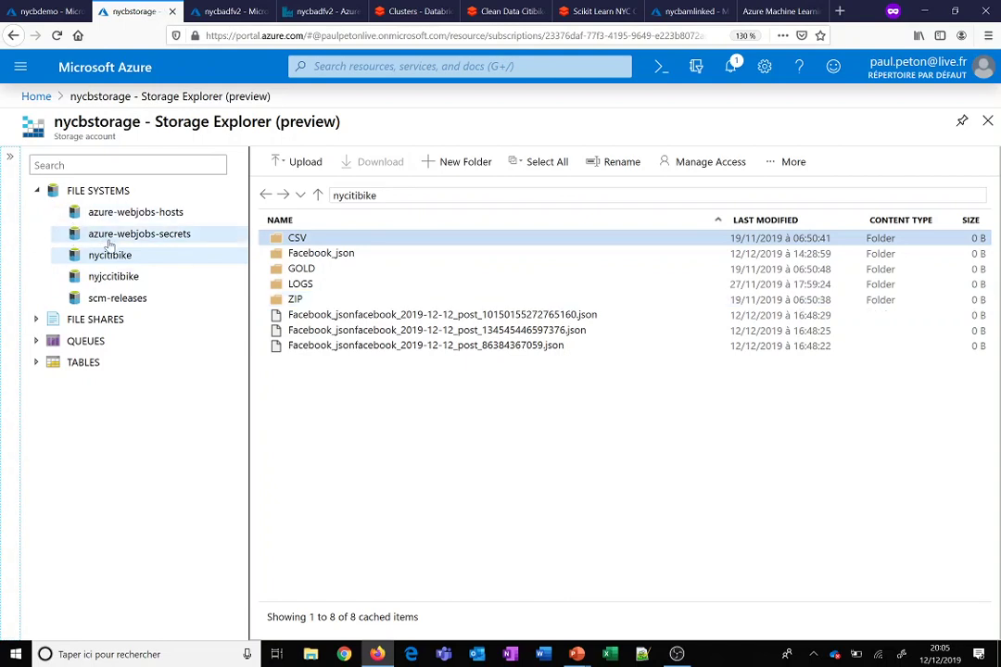
pyautogui.keyDown('ctrl'); pyautogui.click(295, 302); pyautogui.keyUp('ctrl')
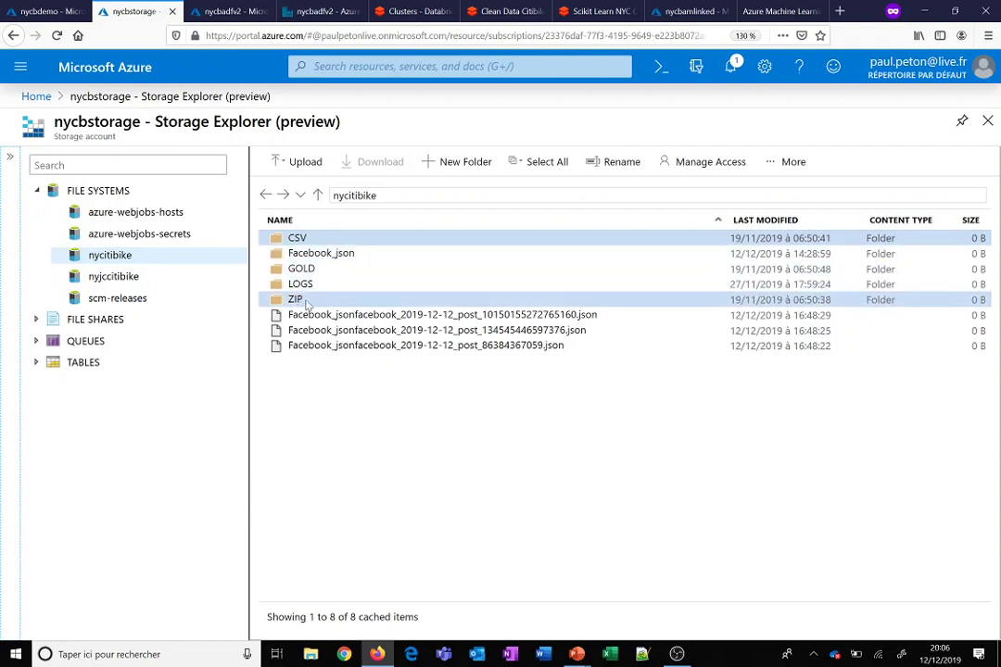
pyautogui.click(315, 240)
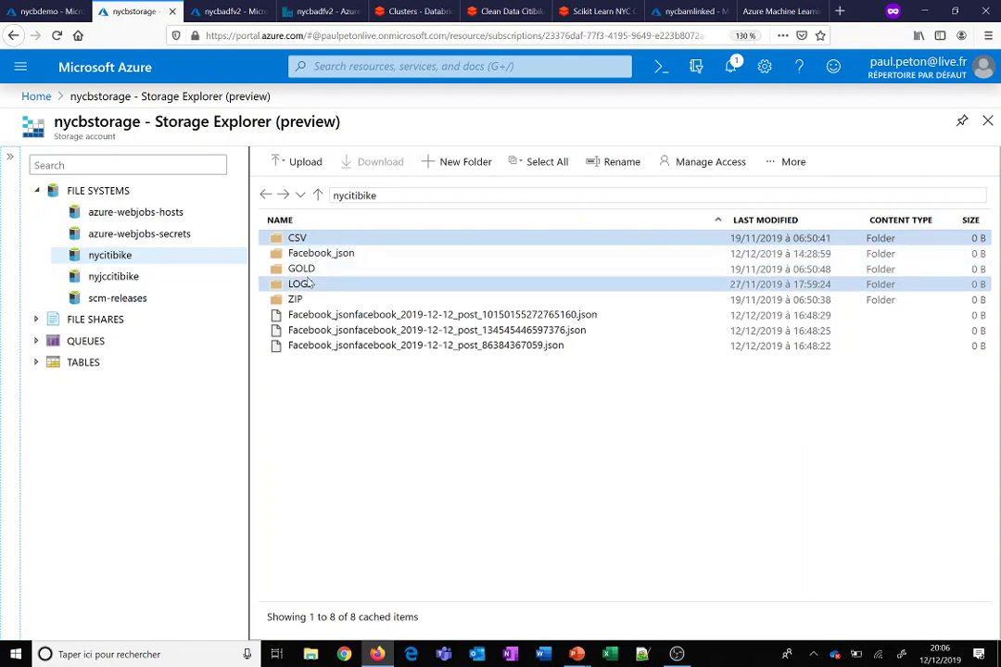
pyautogui.keyDown('ctrl'); pyautogui.click(314, 270); pyautogui.keyUp('ctrl')
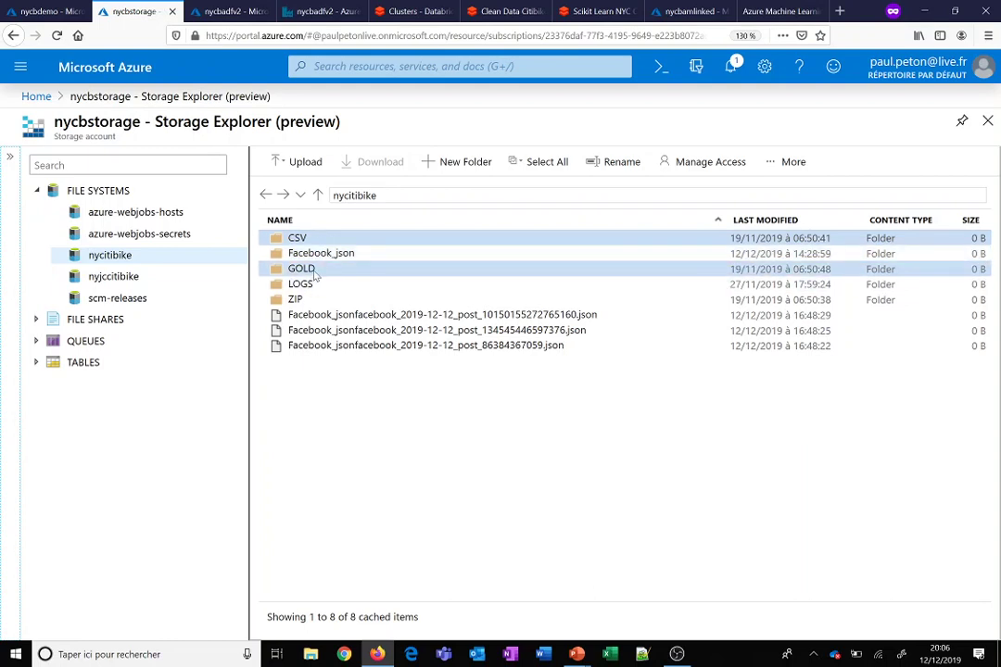
pyautogui.doubleClick(315, 271)
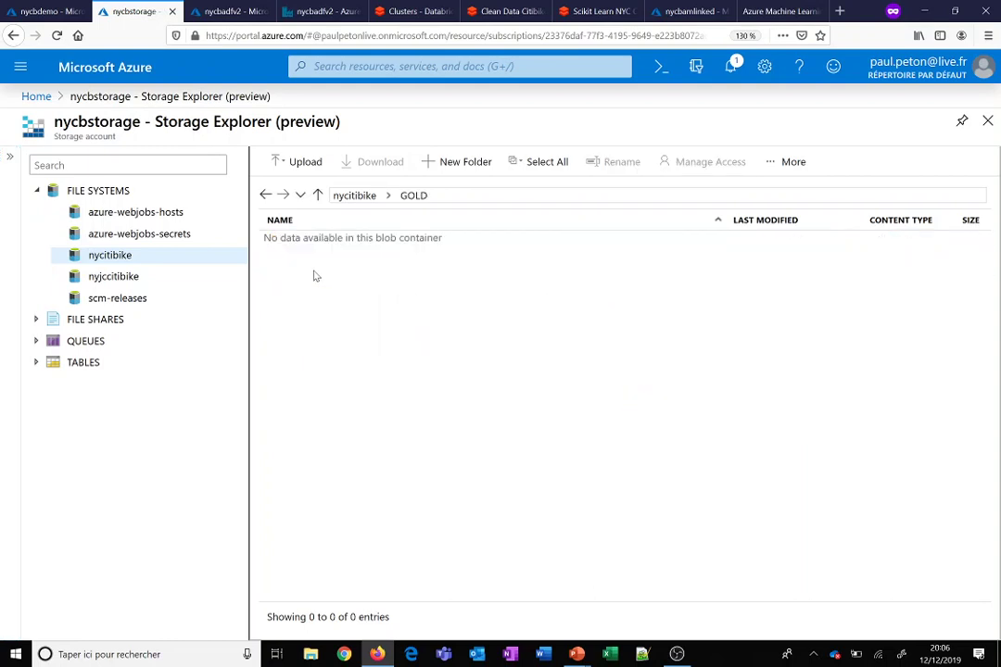
pyautogui.click(350, 195)
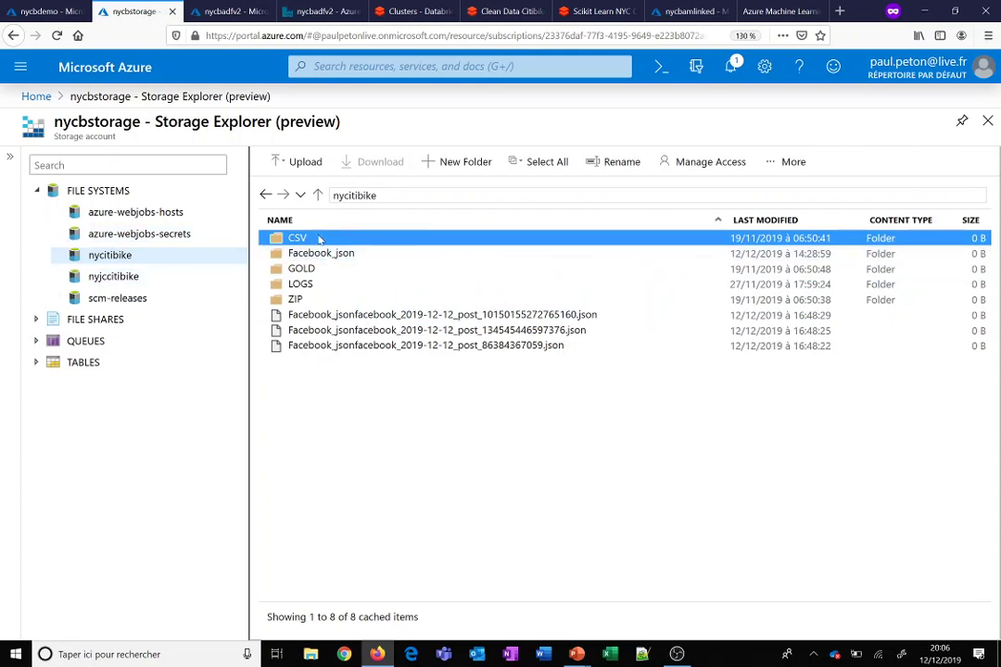
# - Go past the nycbadfv2 data factory overview to its authoring page with the HTTPtoADLS2 pipeline
pyautogui.click(229, 9)
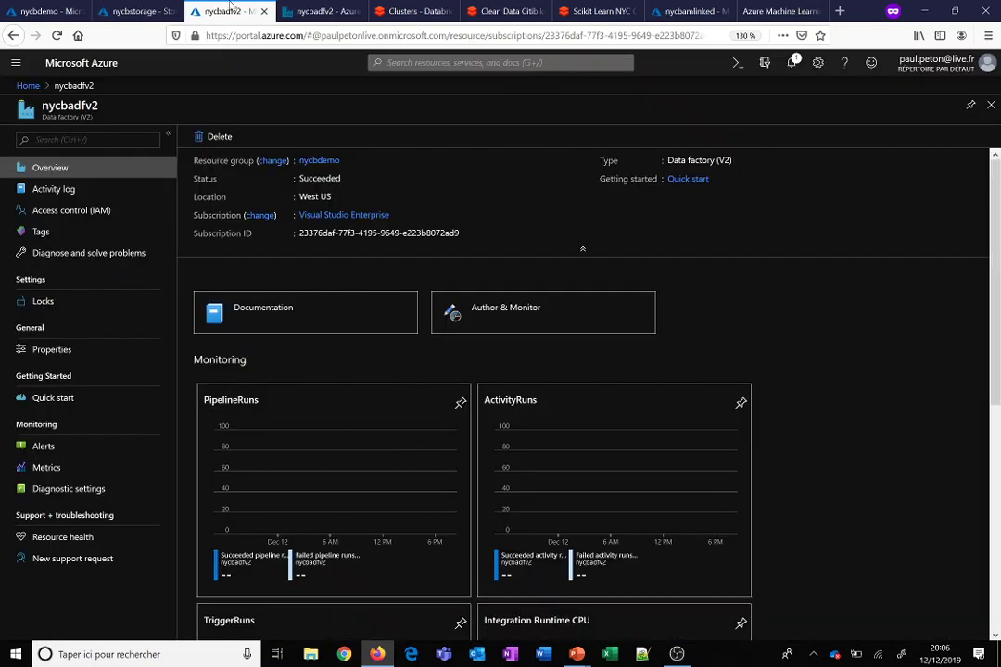
pyautogui.click(320, 11)
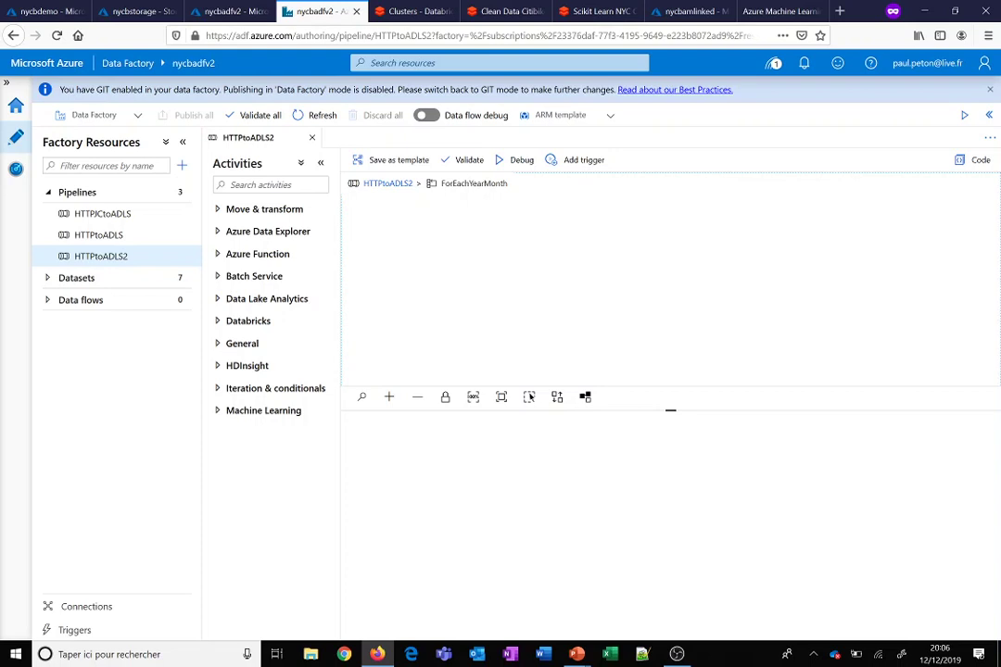
pyautogui.rightClick(669, 293)
pyautogui.rightClick(688, 250)
pyautogui.rightClick(306, 250)
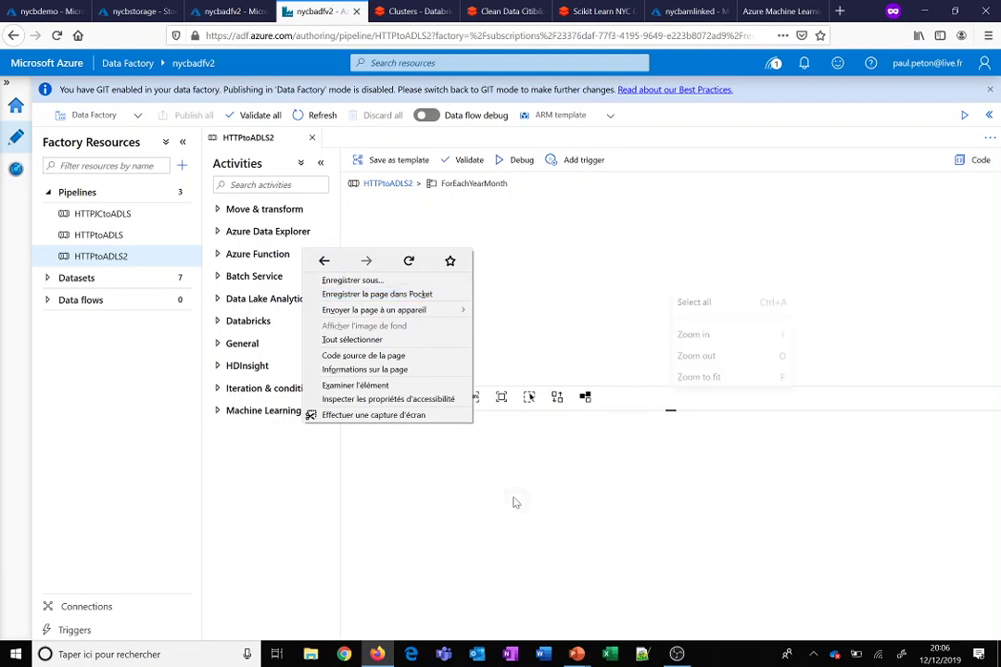
pyautogui.click(528, 188)
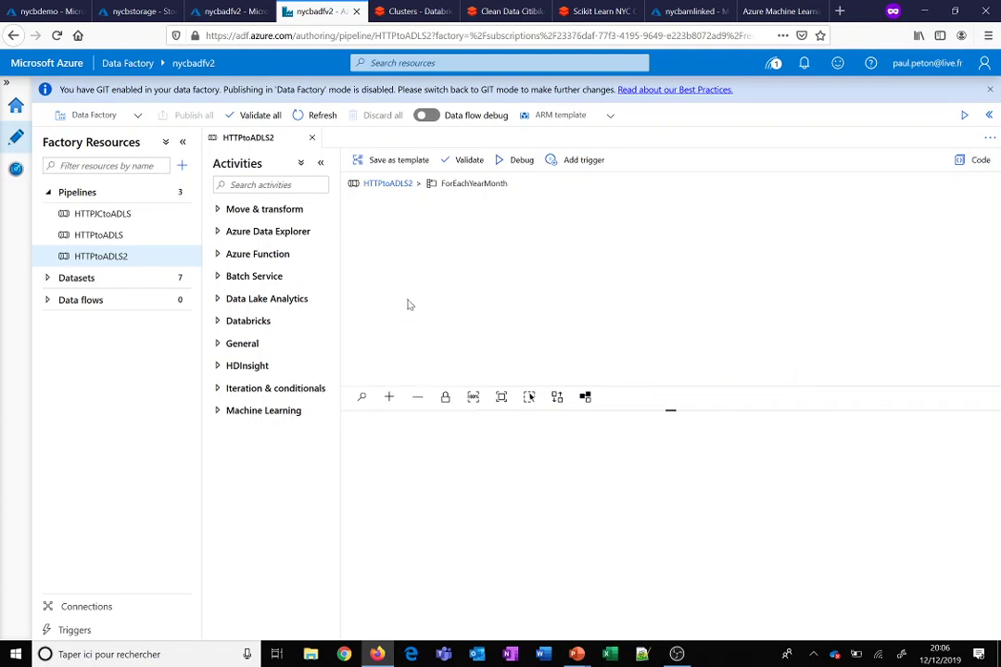
# - Return to the HTTPtoADLS2 pipeline's top level, reposition the ForEachYearMonth activity on the canvas and open its inner activities
pyautogui.click(393, 185)
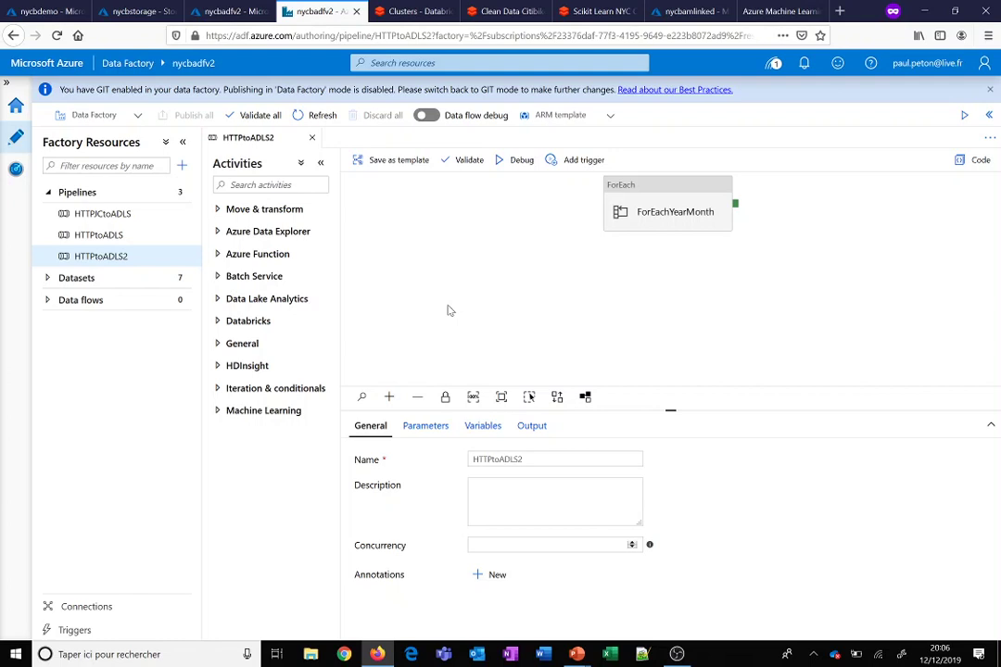
pyautogui.click(687, 183)
pyautogui.moveTo(687, 183); pyautogui.dragTo(597, 220)
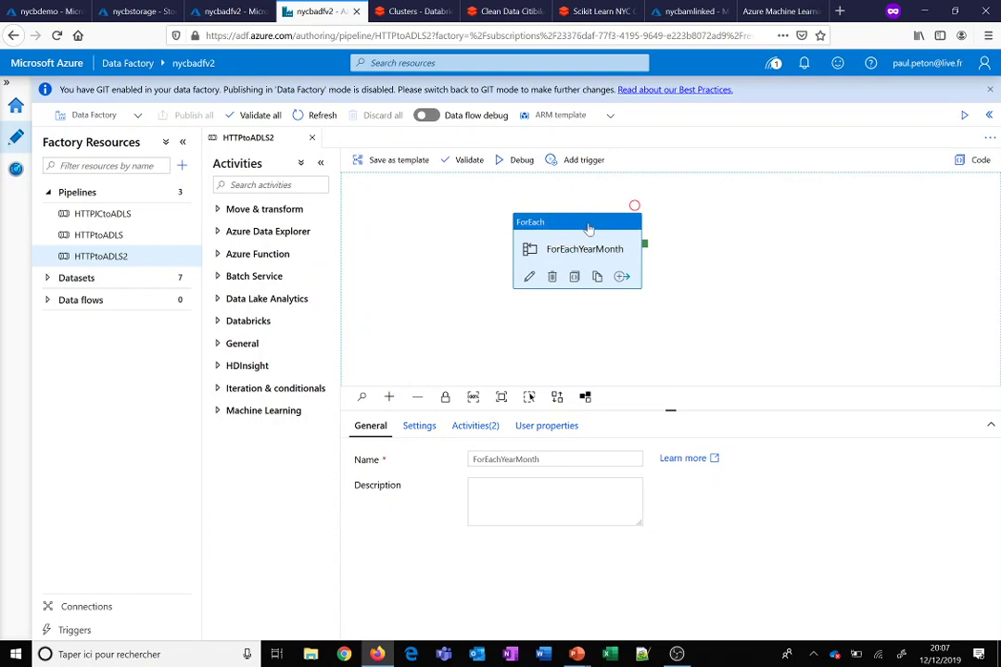
pyautogui.doubleClick(589, 227)
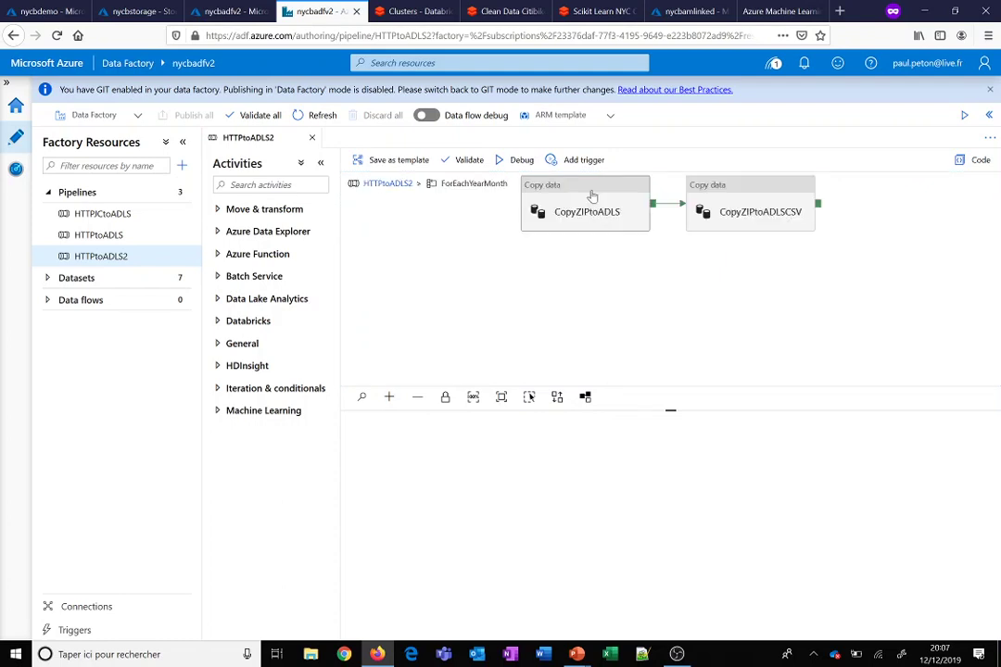
# - Review the source and sink of the CopyZIPtoADLS activity and the settings of CopyZIPtoADLSCSV
pyautogui.click(590, 196)
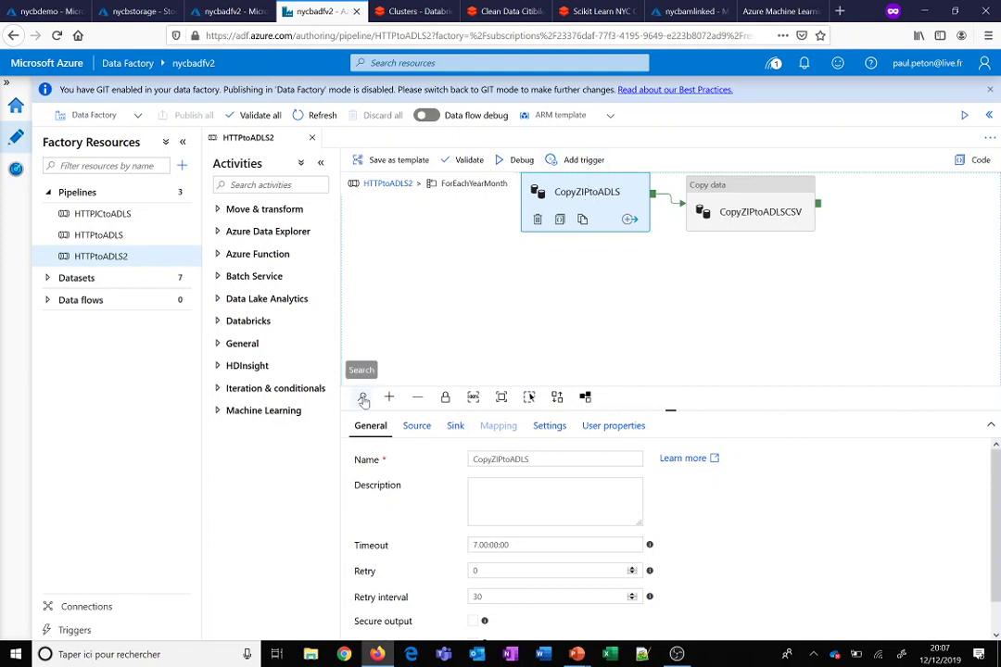
pyautogui.click(415, 432)
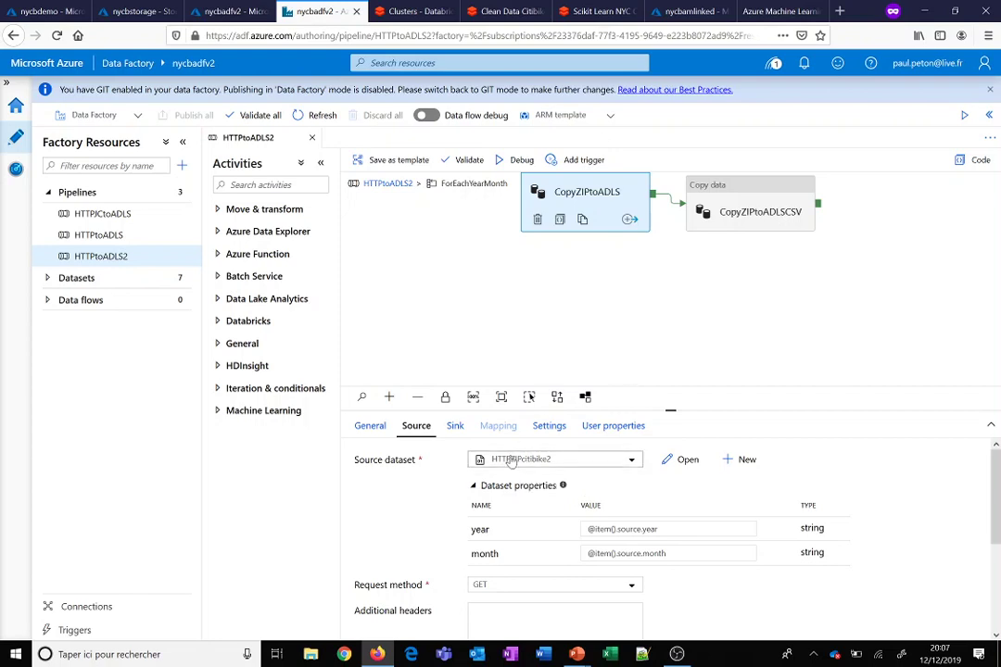
pyautogui.click(455, 427)
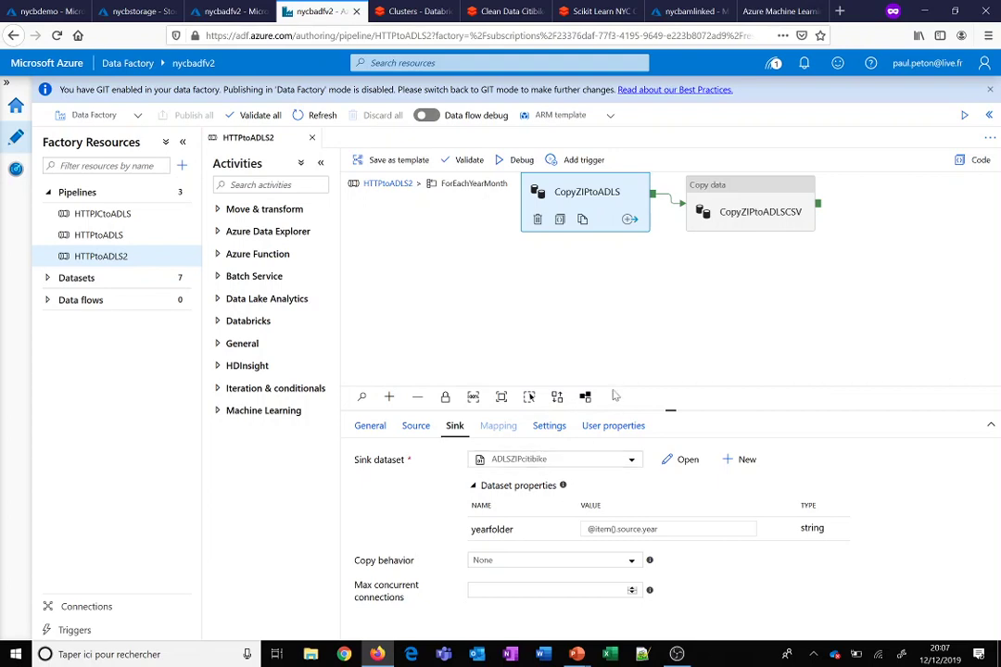
pyautogui.click(748, 191)
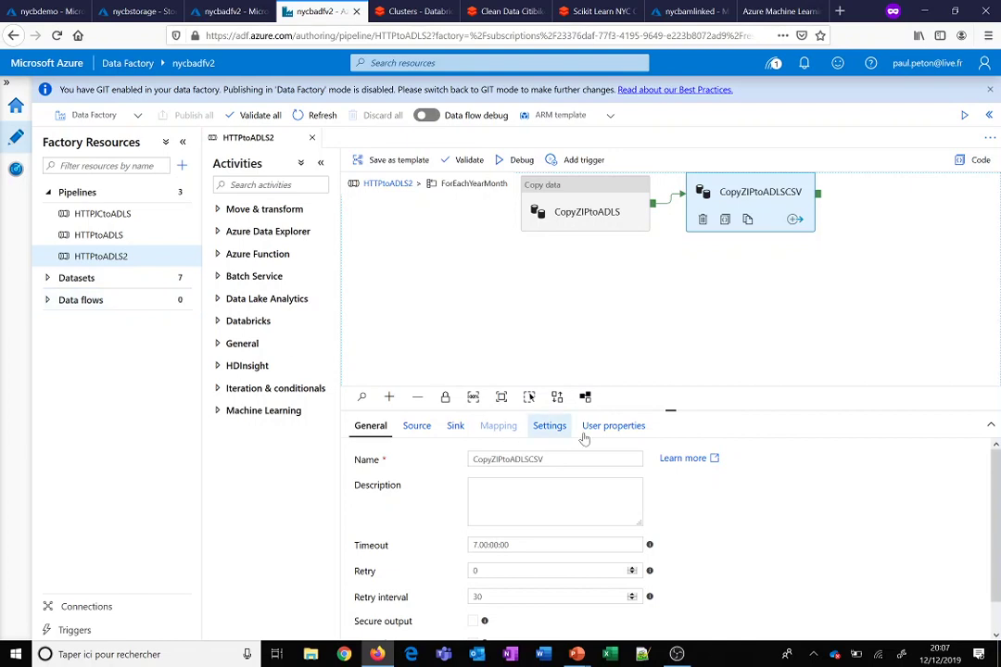
pyautogui.click(539, 431)
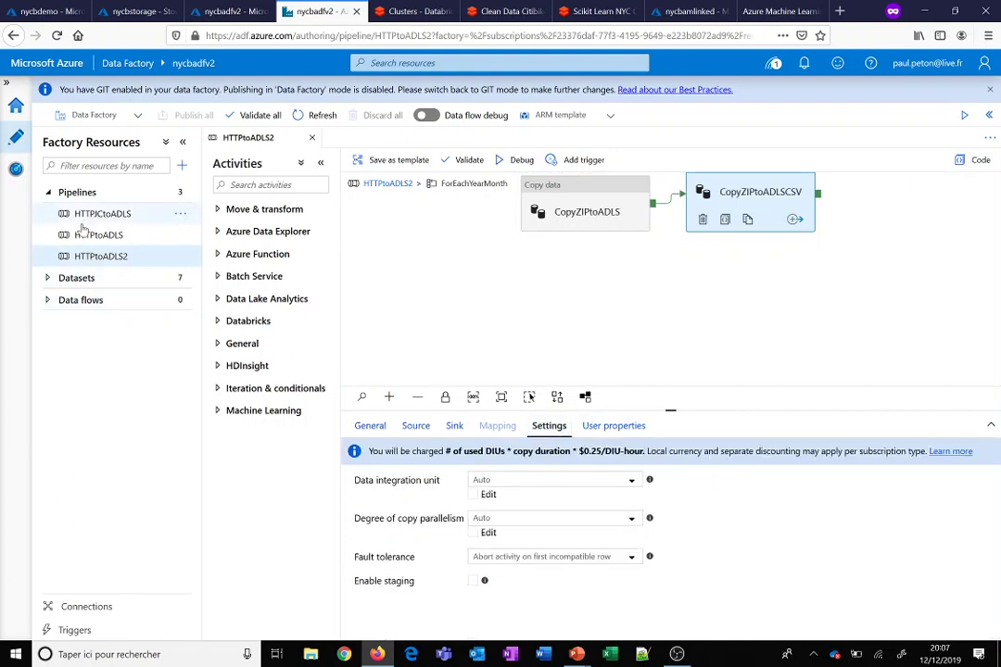
# - Expand the factory's datasets and view the parameters of the ADLSCSVcitibike dataset
pyautogui.click(47, 278)
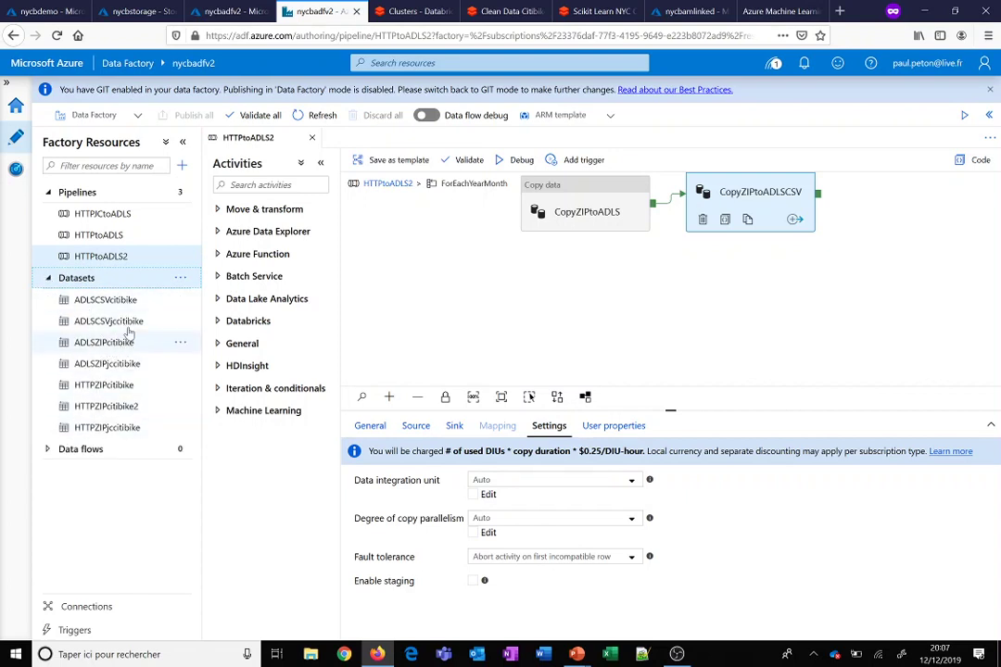
pyautogui.click(85, 301)
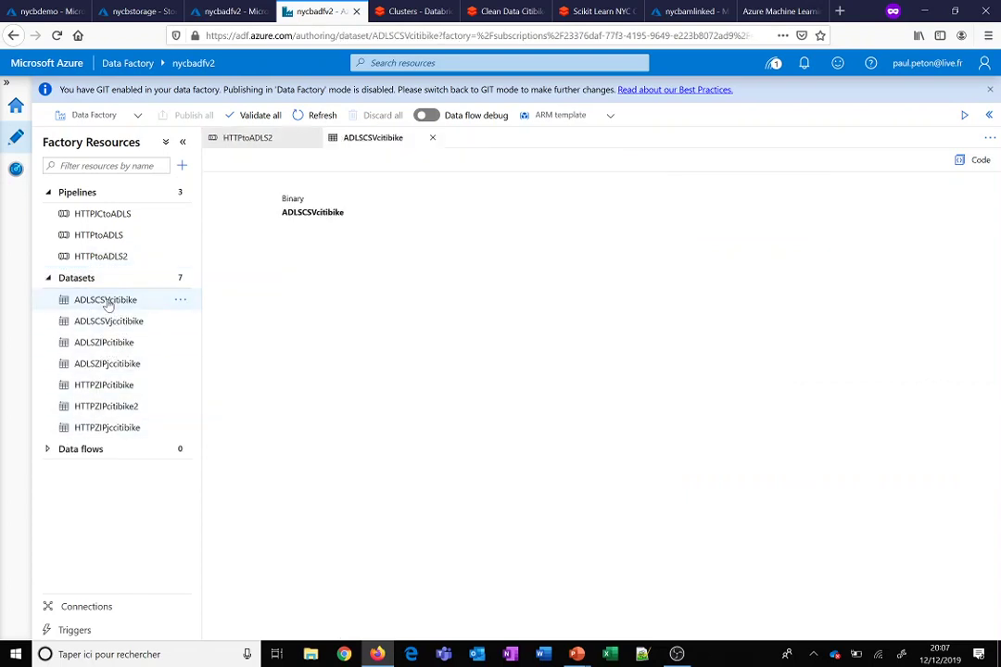
pyautogui.click(357, 364)
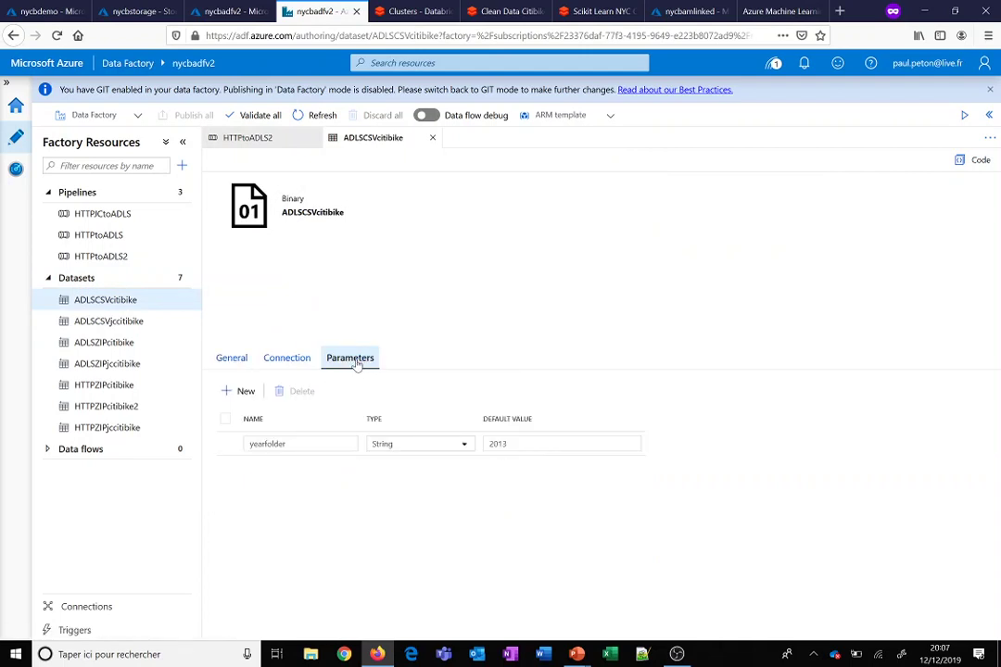
# - Review the connection settings of the ADLSCSVcitibike dataset and open the ADLSCSVjccitibike dataset
pyautogui.click(297, 361)
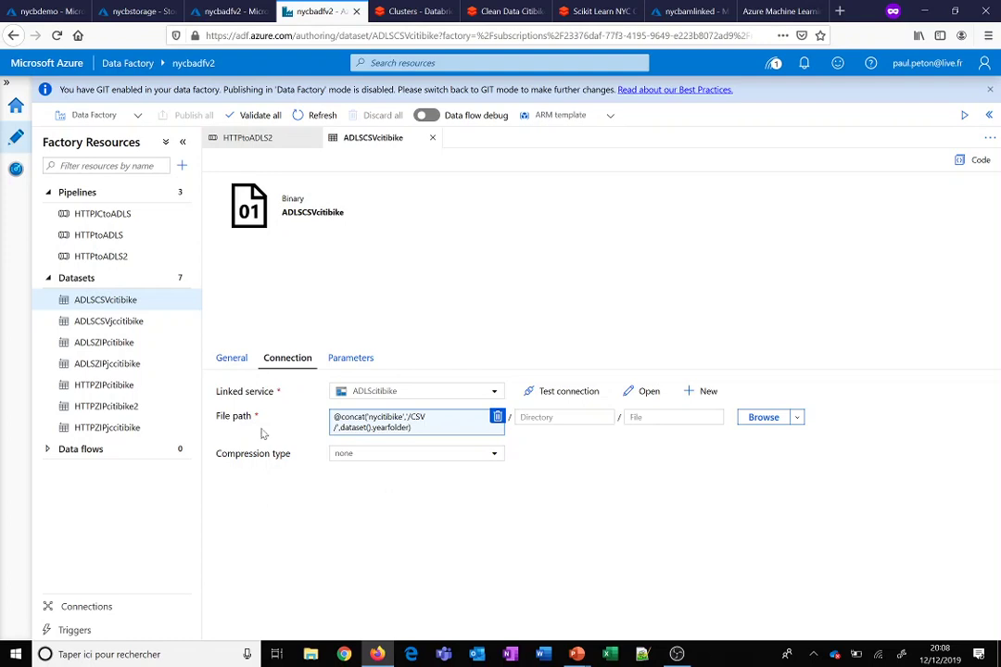
pyautogui.click(127, 322)
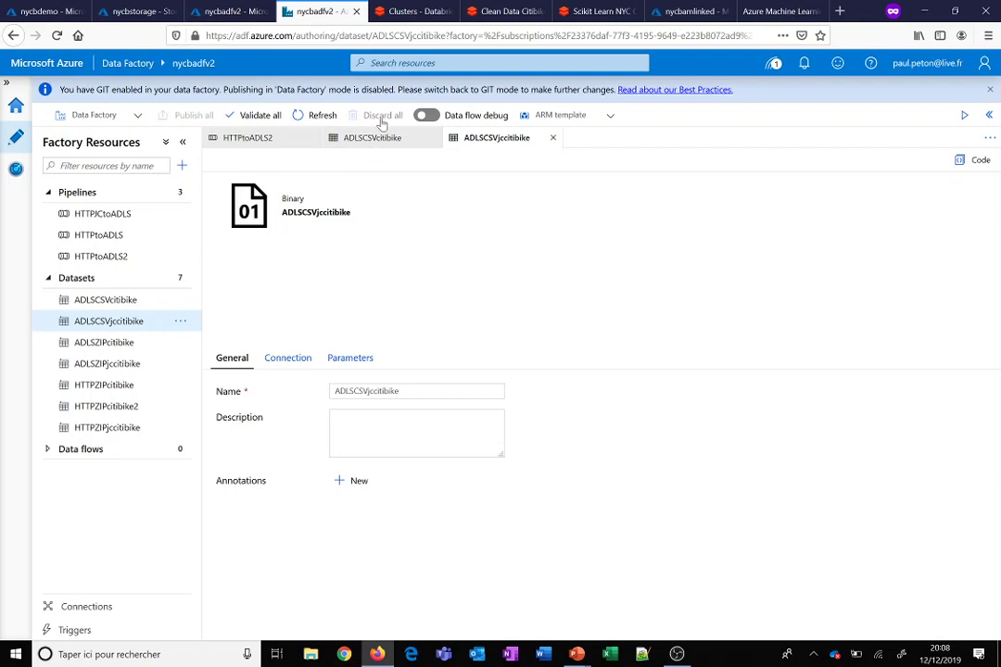
# - Switch to Azure Databricks, view the list of clusters and open the configuration of nycbcluster
pyautogui.click(408, 13)
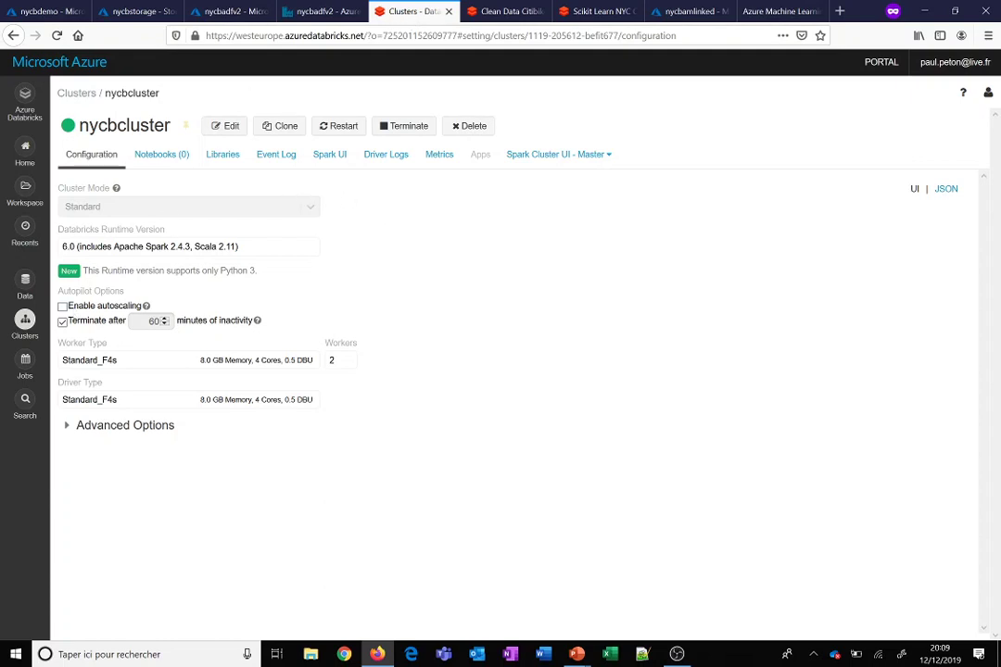
pyautogui.click(26, 332)
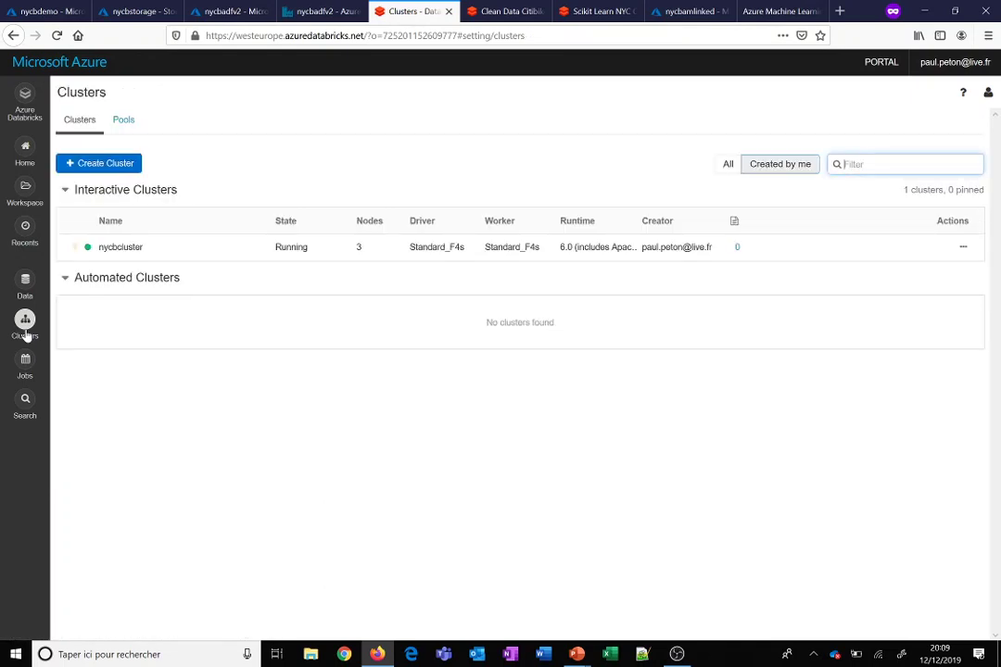
pyautogui.click(120, 248)
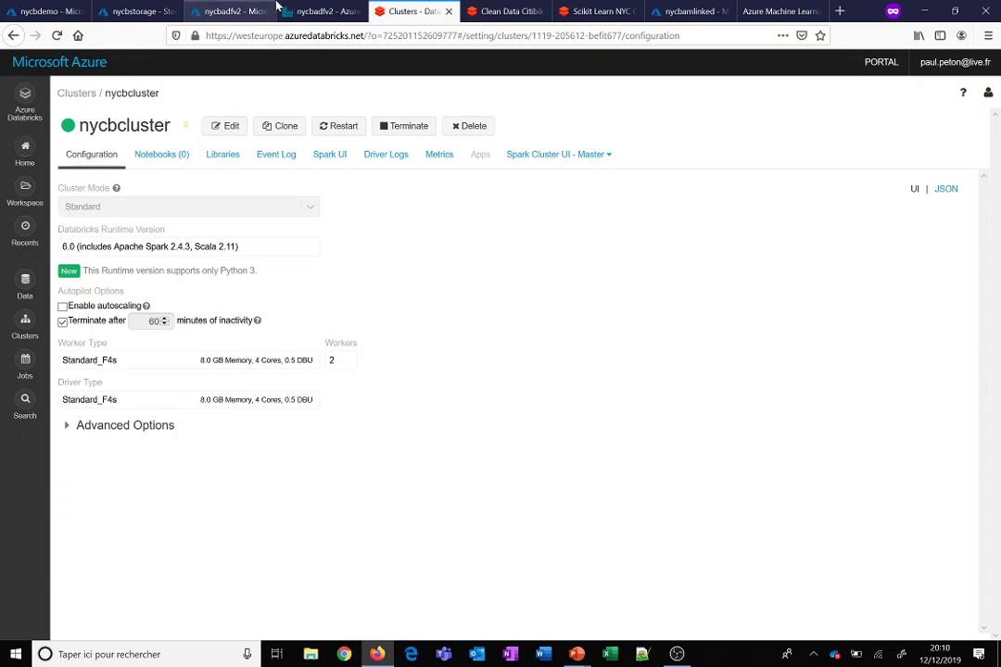
# - Return to the nycbadfv2 data factory, open the HTTPJCtoADLS pipeline and search its activities for "dat"
pyautogui.click(310, 7)
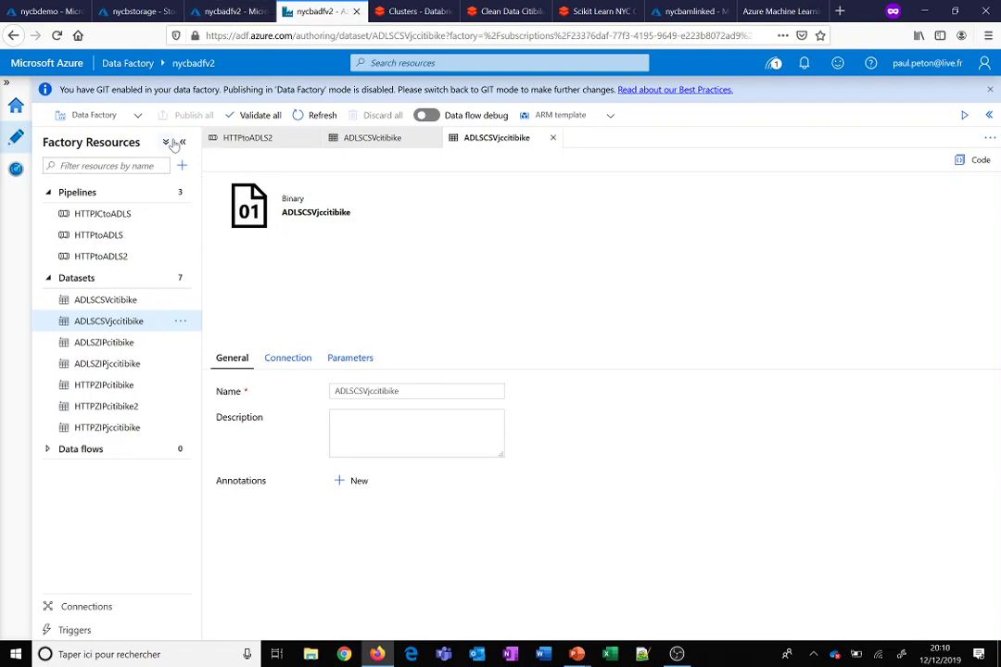
pyautogui.click(276, 136)
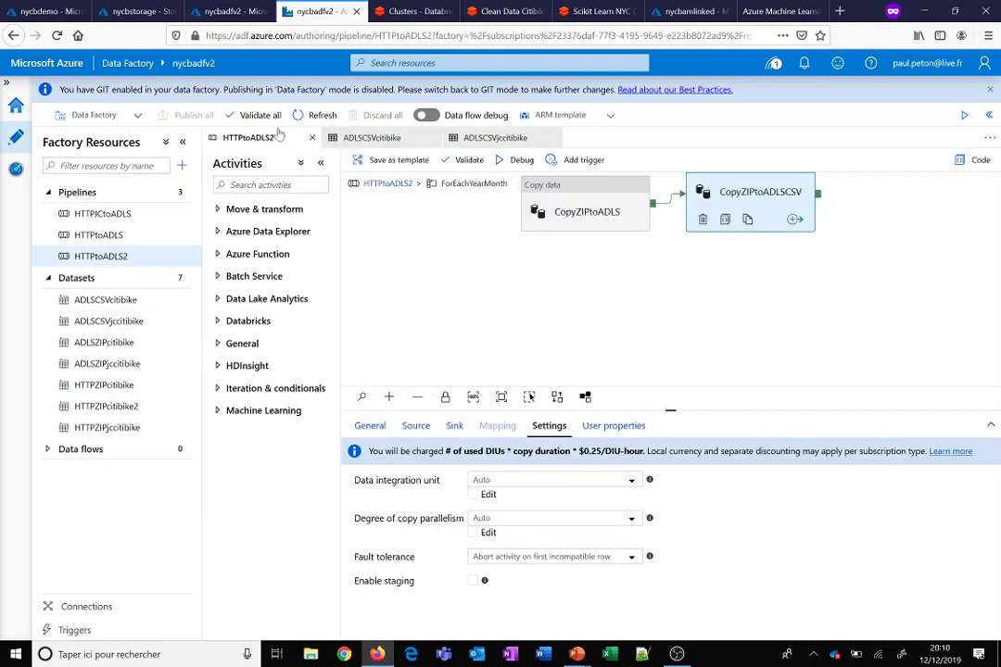
pyautogui.click(98, 214)
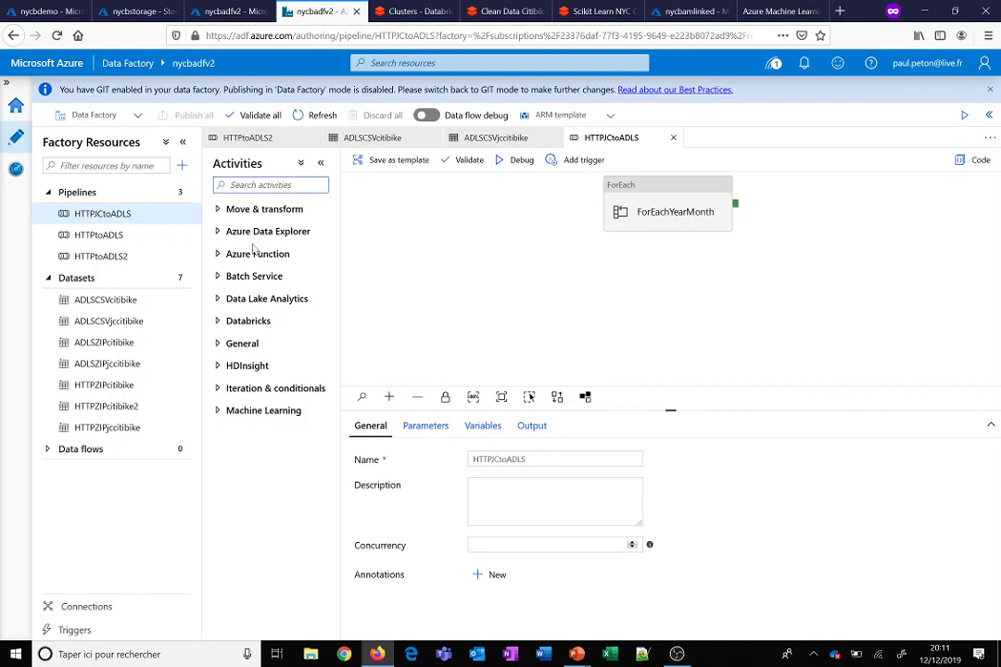
pyautogui.write('dat')
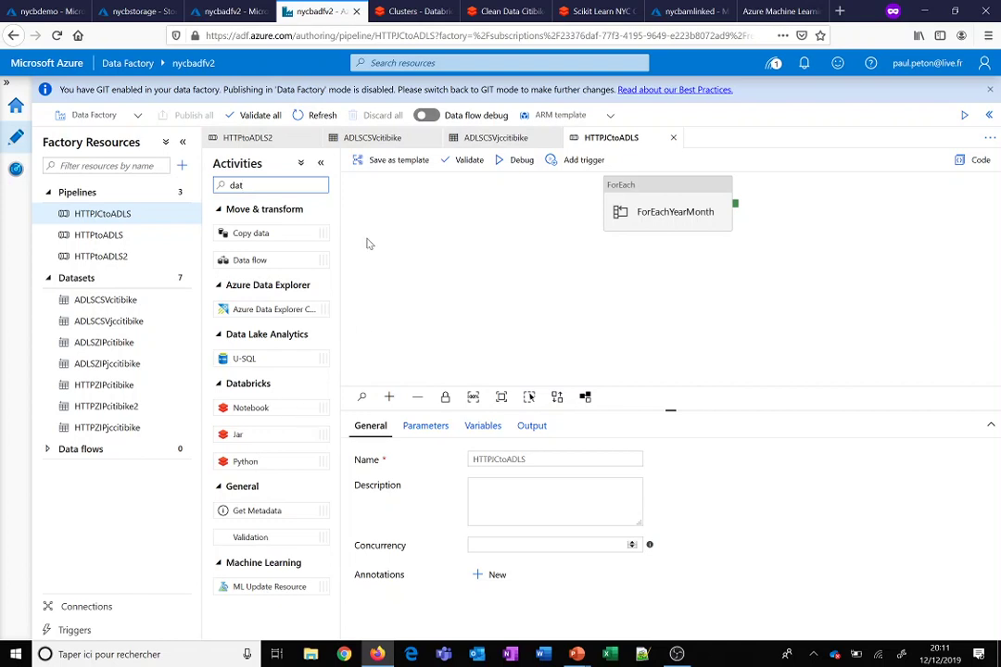
# - Show the Databricks cluster list, revisit the Databricks activities in Data Factory, and come back to the cluster list
pyautogui.click(417, 9)
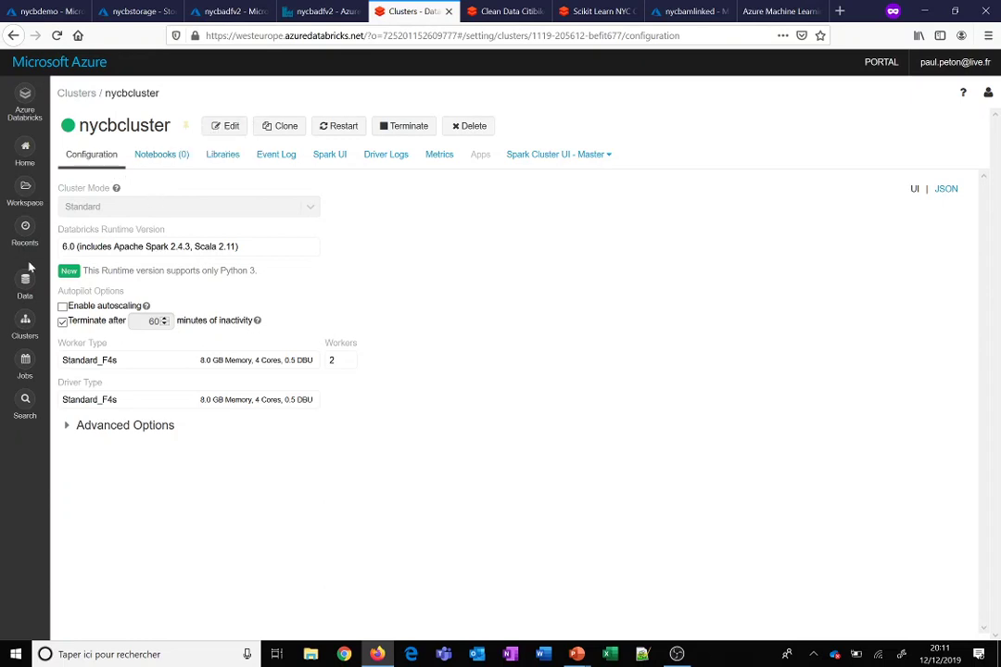
pyautogui.click(26, 323)
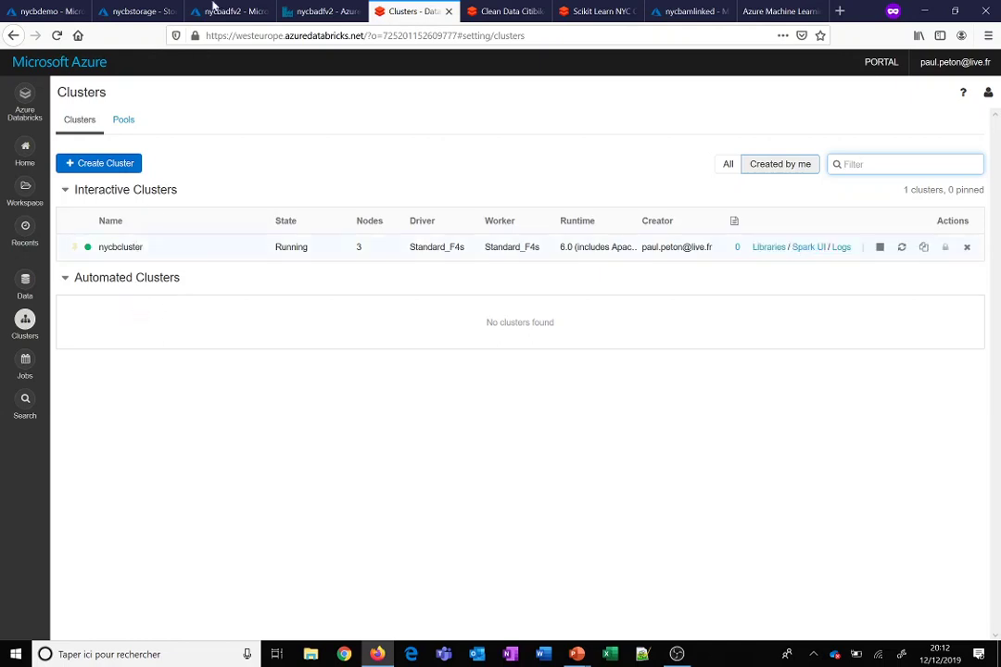
pyautogui.click(306, 10)
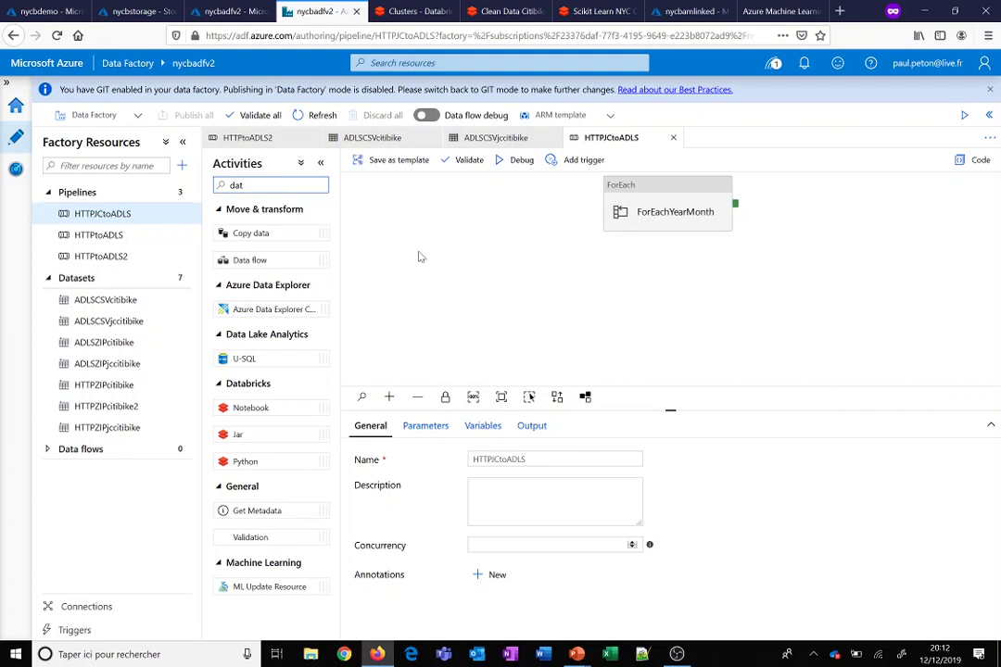
pyautogui.click(408, 12)
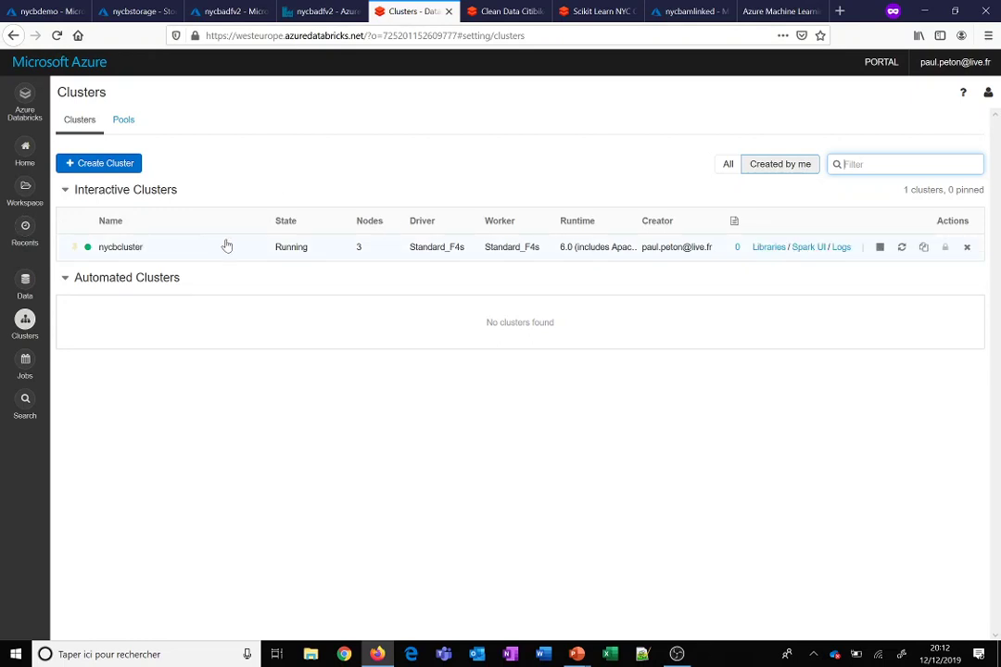
# - Open the Clean Data Citibike CSV notebook and highlight the dbutils.fs.ls call in the cell listing the files in the path
pyautogui.click(494, 11)
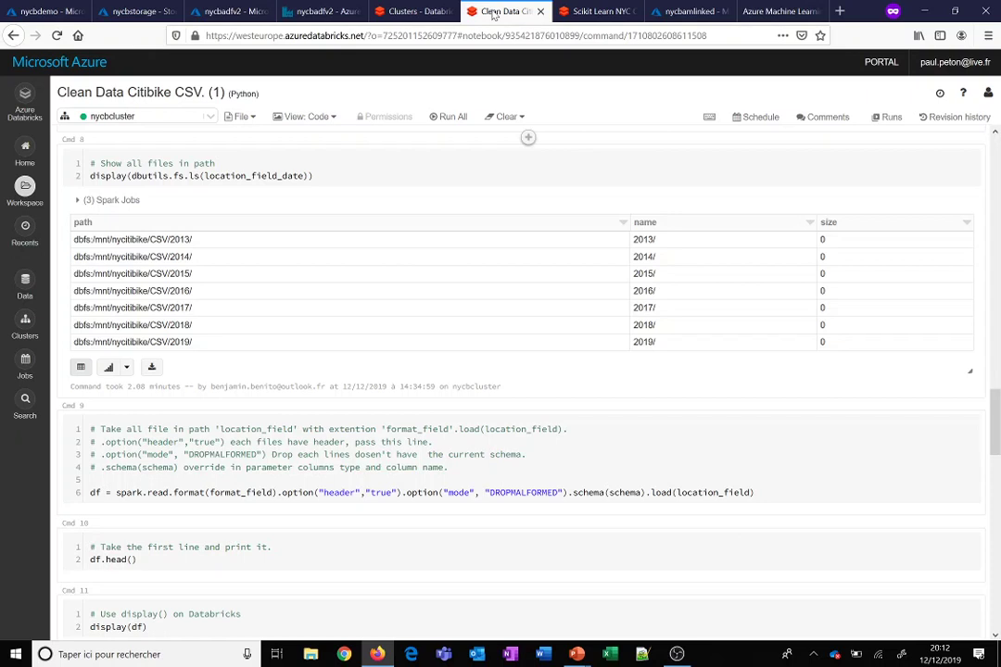
pyautogui.click(219, 163)
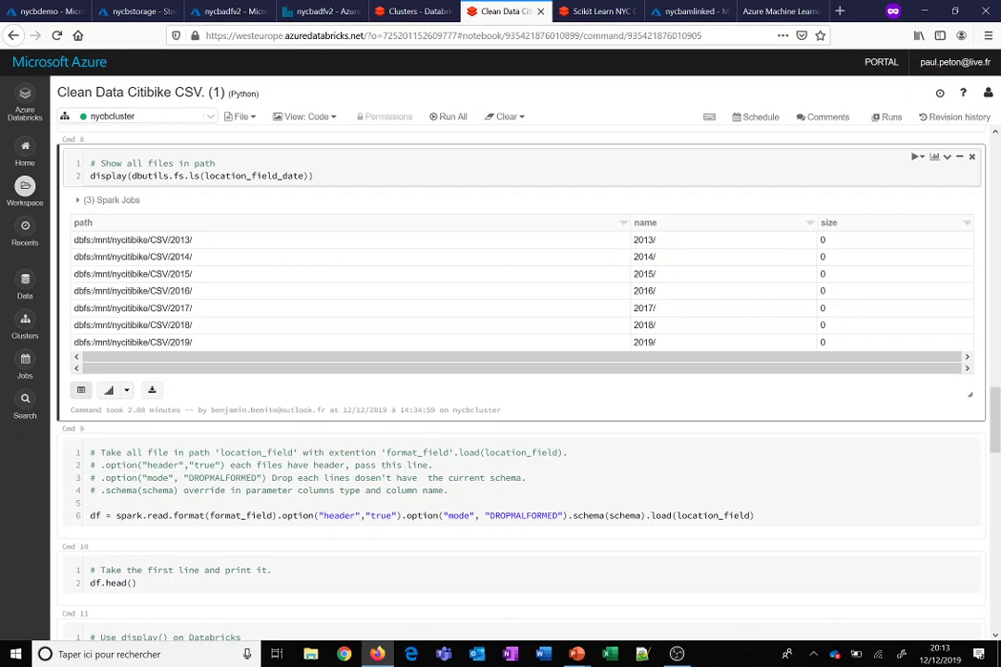
pyautogui.moveTo(131, 175); pyautogui.dragTo(199, 175)
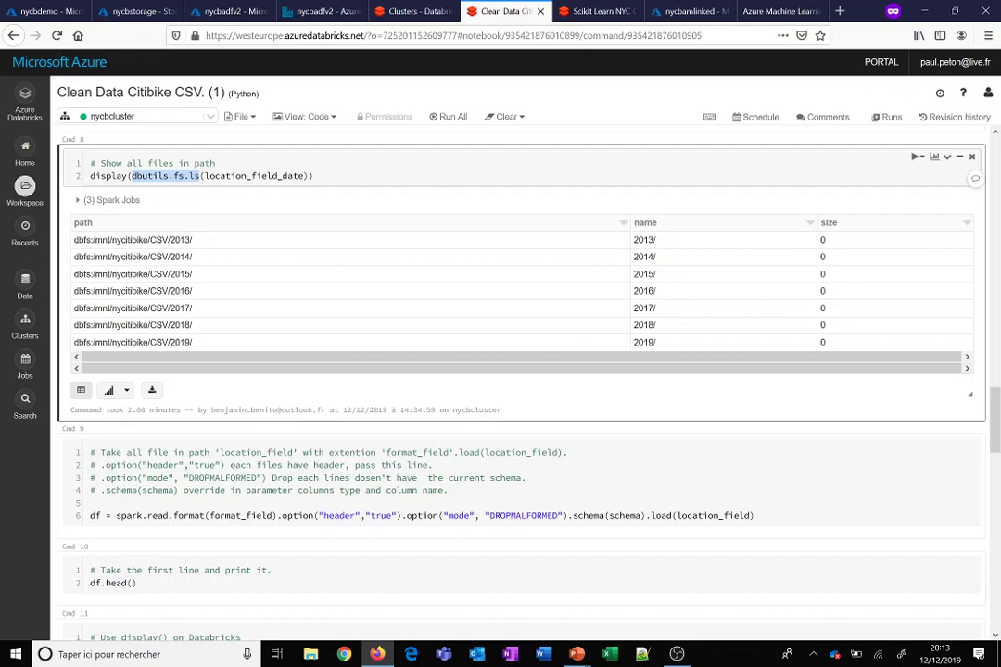
pyautogui.click(314, 175)
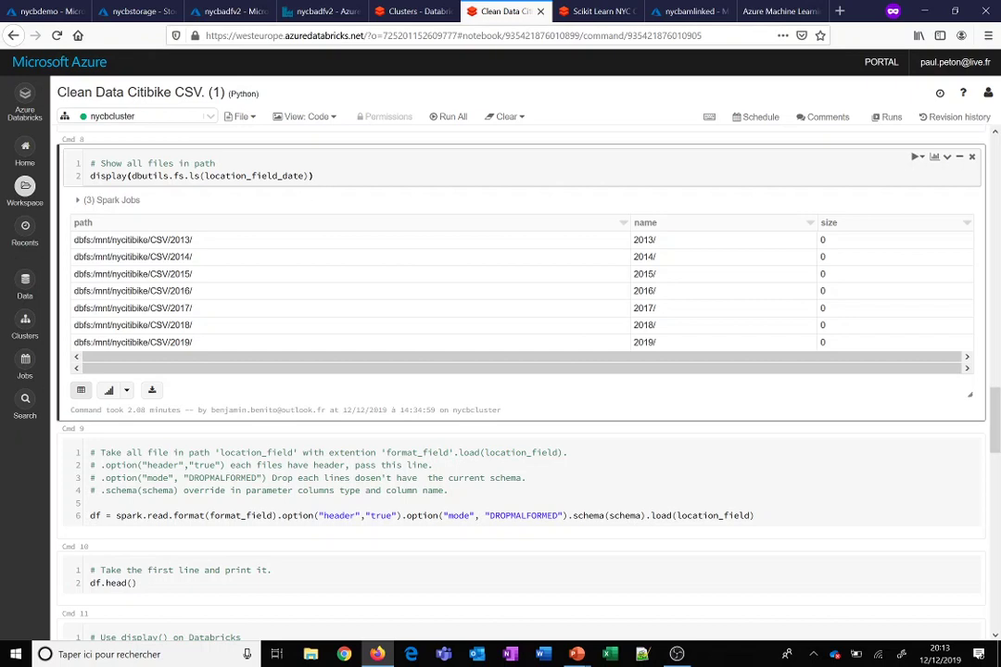
# - Examine the notebook's cells from the file listing through the Spark CSV read, null-value check, dropna and trip_duration filter
pyautogui.scroll(-2, 519, 371)
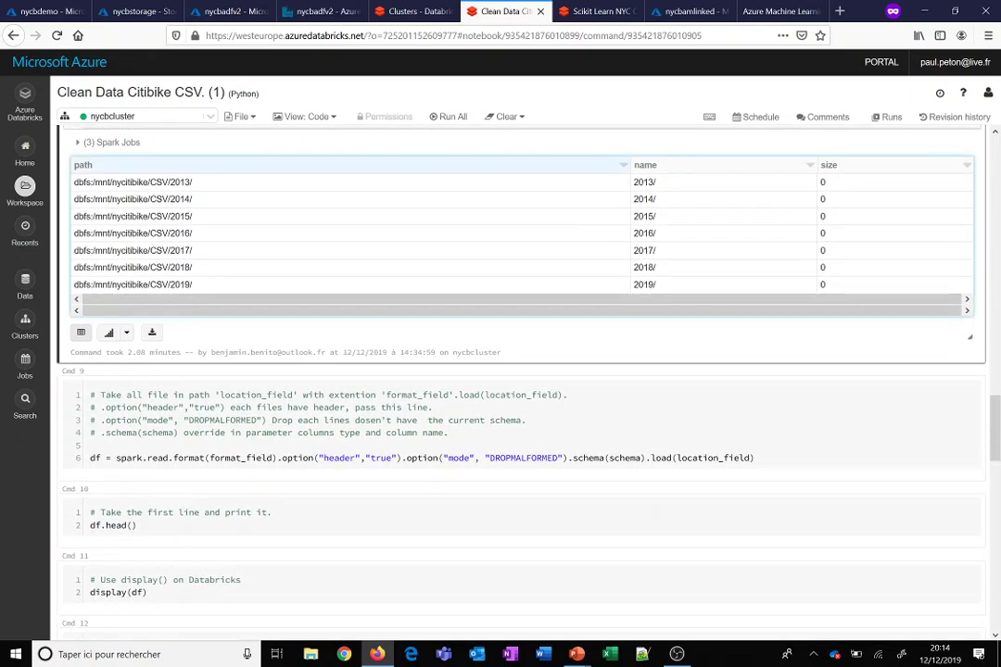
pyautogui.scroll(-2, 519, 371)
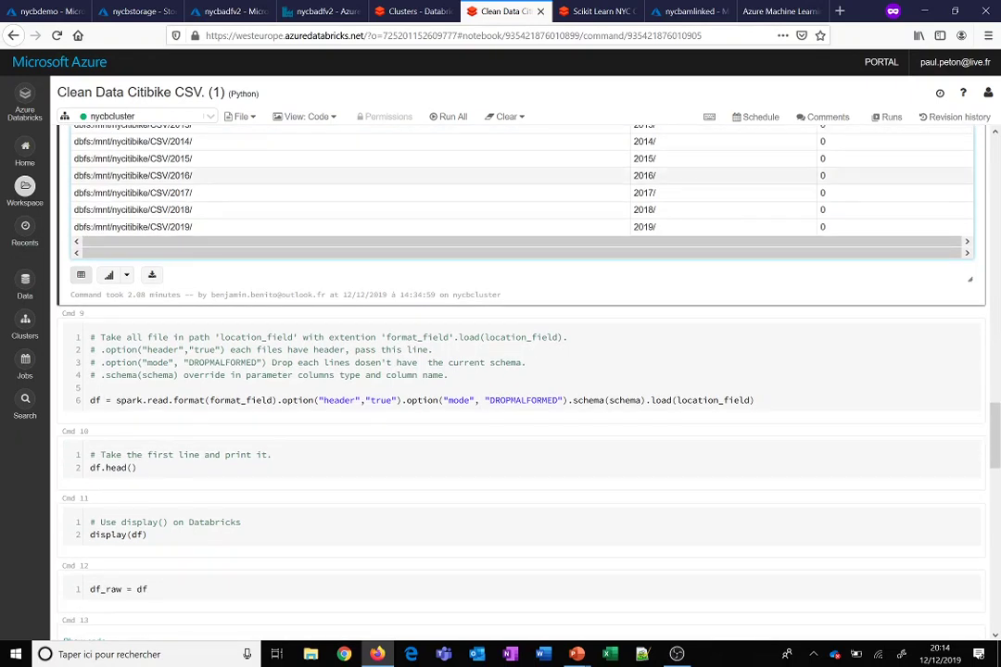
pyautogui.scroll(-5, 519, 371)
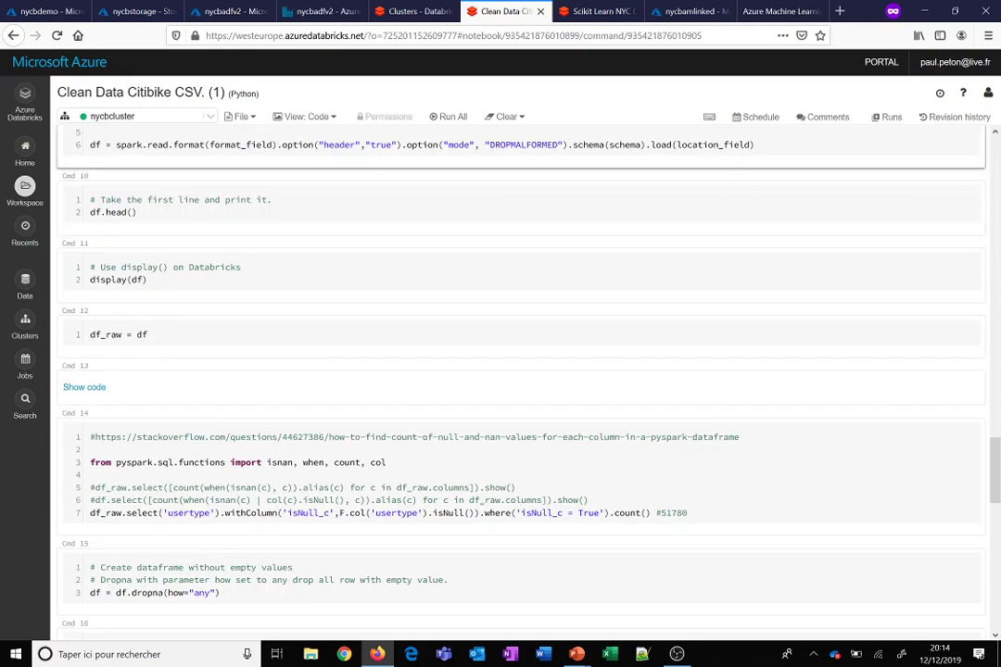
pyautogui.scroll(-1, 192, 147)
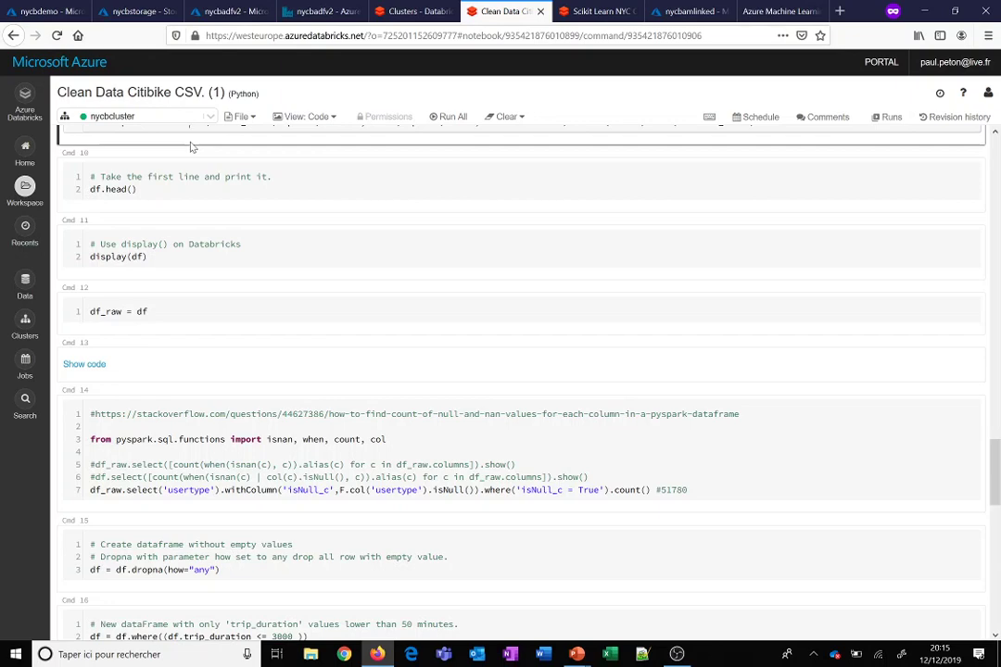
pyautogui.scroll(1, 191, 147)
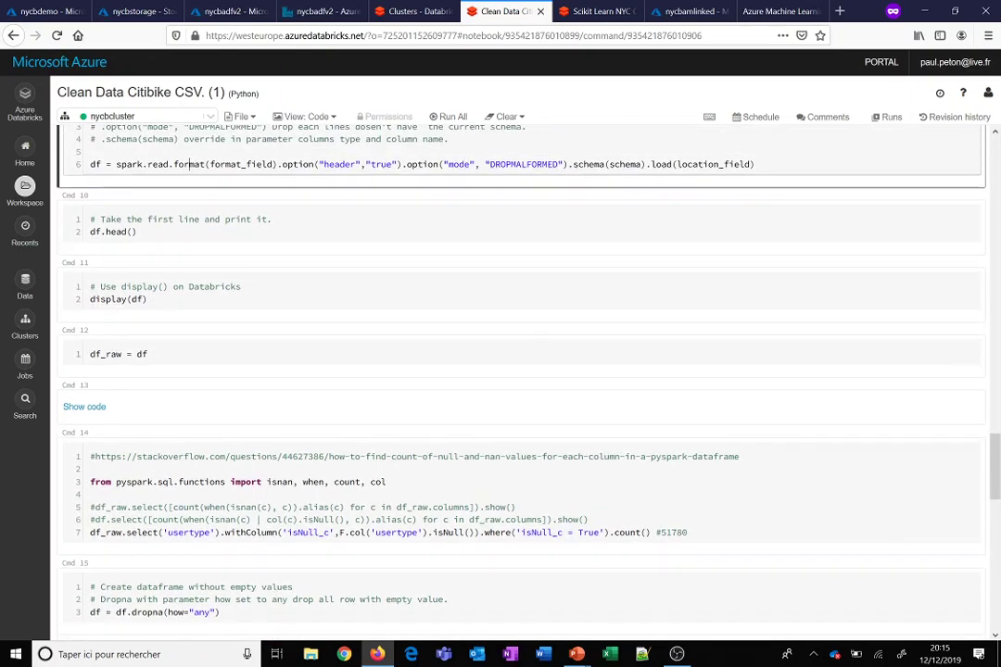
pyautogui.click(189, 164)
pyautogui.scroll(-1, 519, 371)
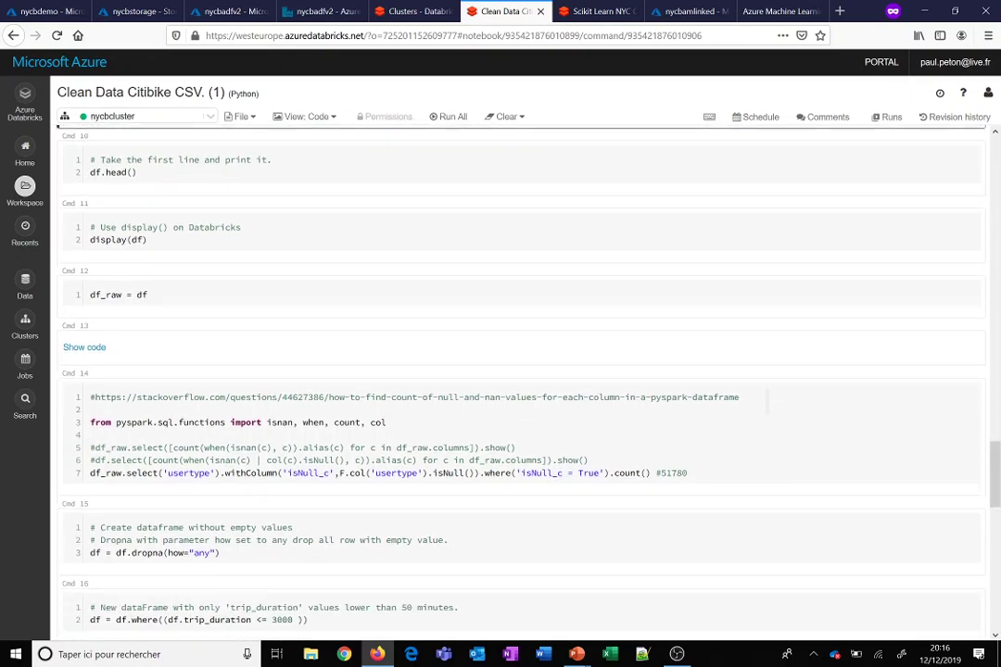
pyautogui.scroll(-1, 519, 370)
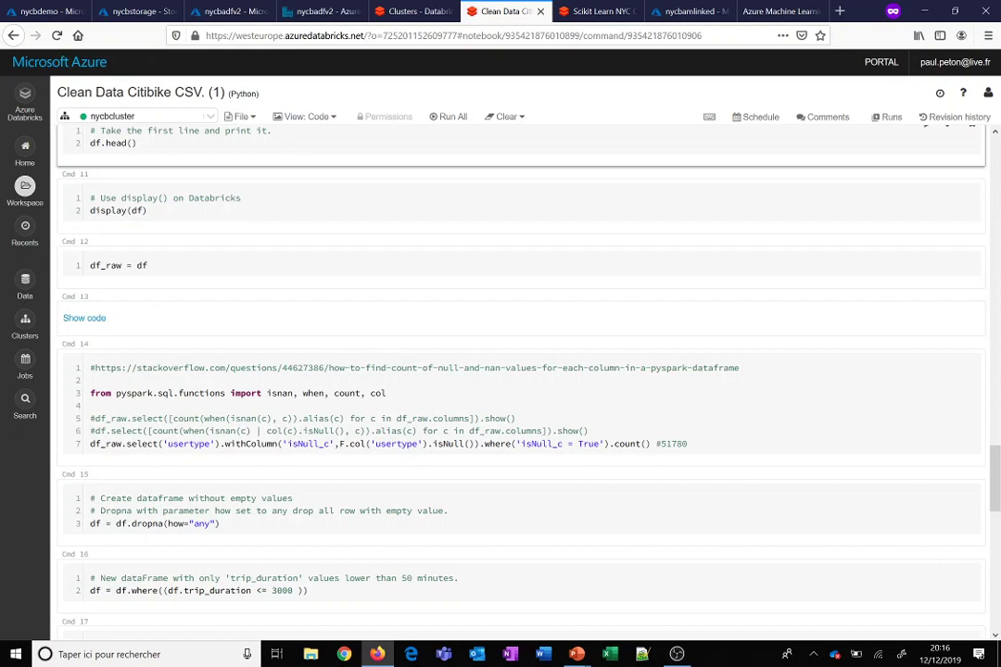
# - Open nycbcluster from the cluster list and view its live metrics in the Ganglia UI
pyautogui.click(15, 327)
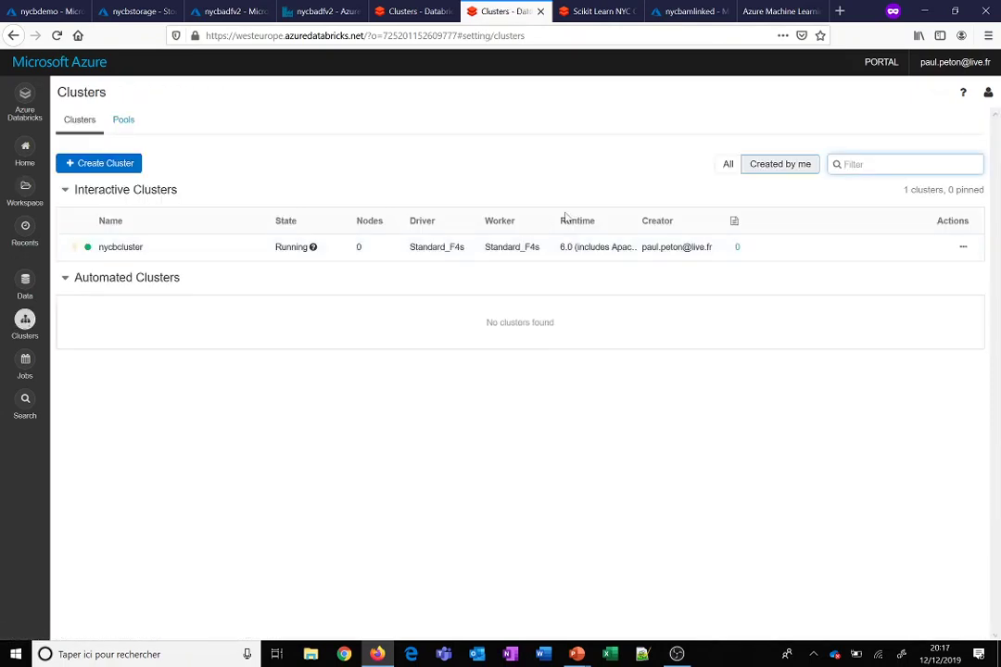
pyautogui.click(116, 254)
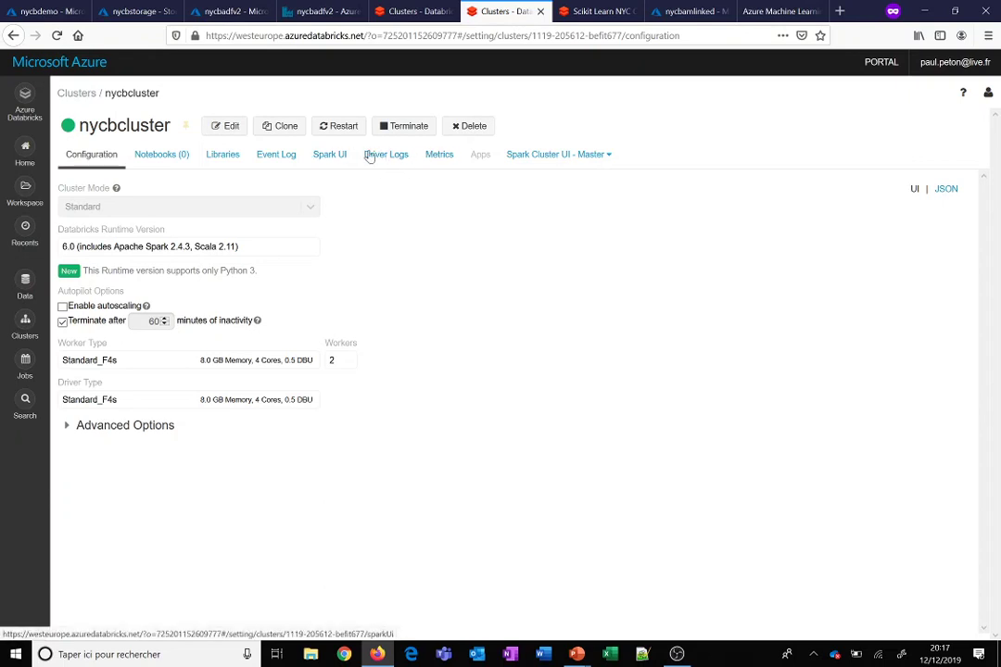
pyautogui.click(443, 156)
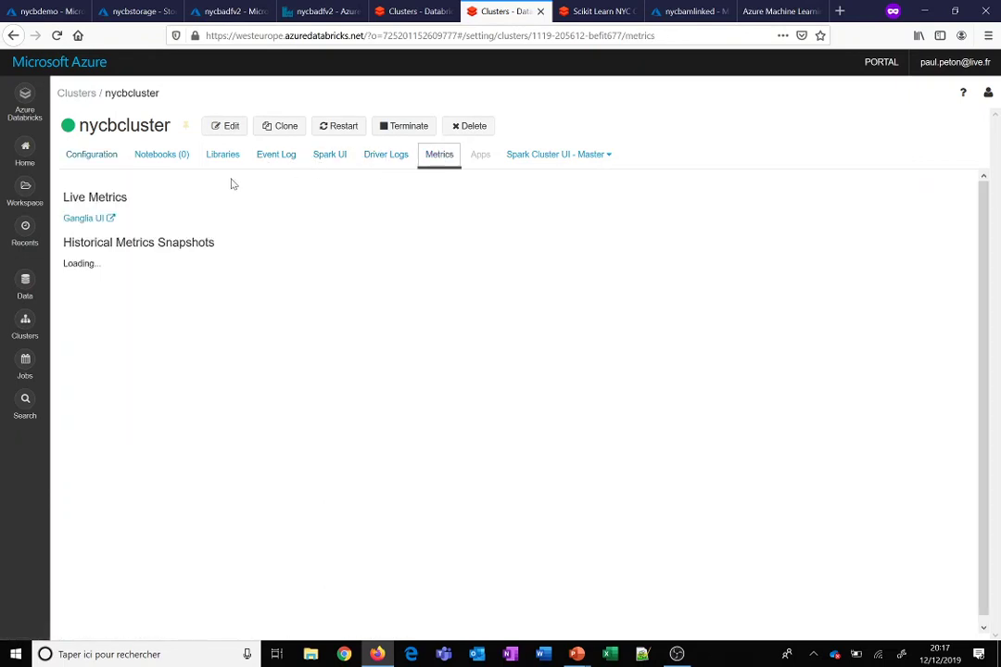
pyautogui.click(80, 220)
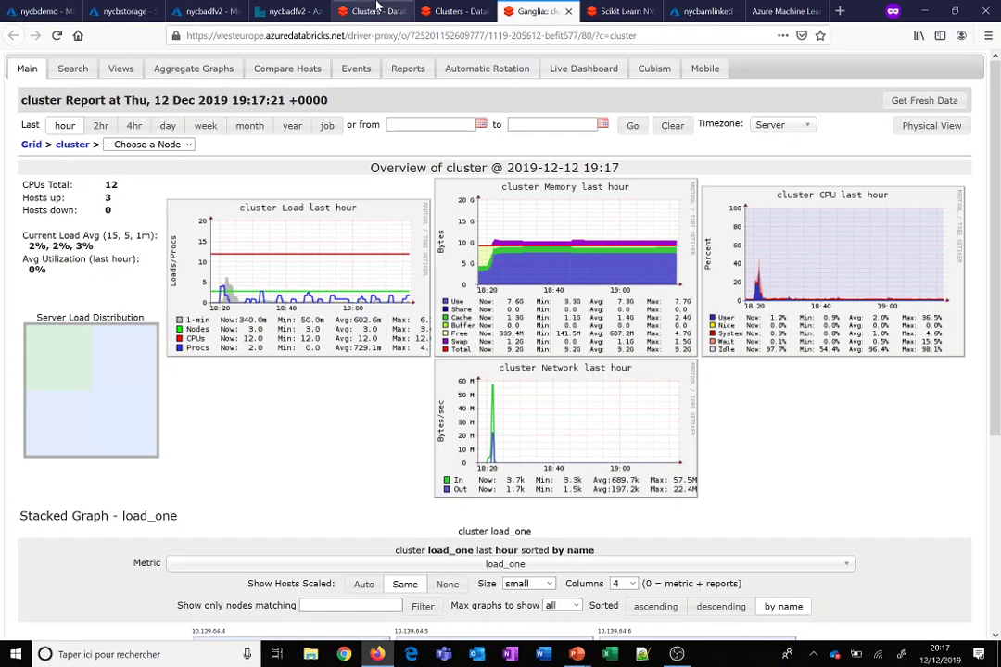
# - Go back to nycbcluster's configuration and open its driver logs from the cluster list
pyautogui.click(454, 11)
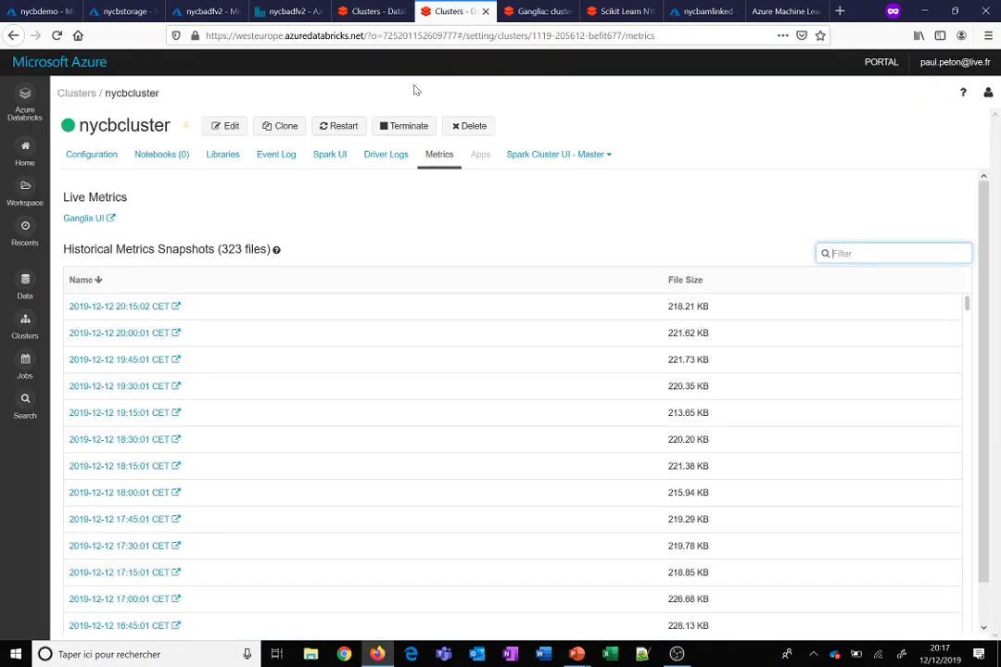
pyautogui.click(92, 157)
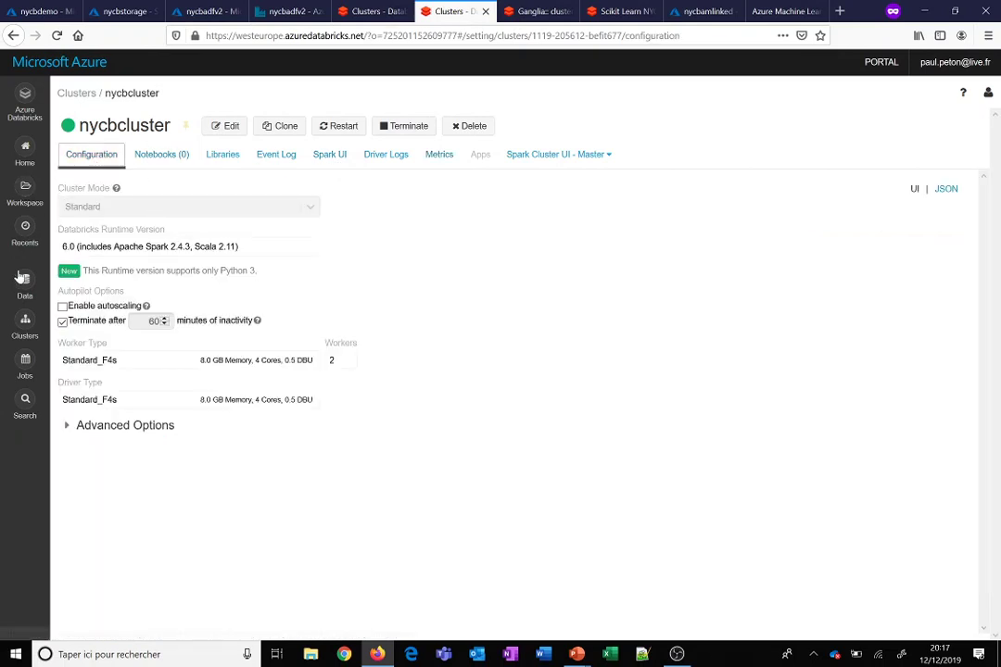
pyautogui.click(24, 318)
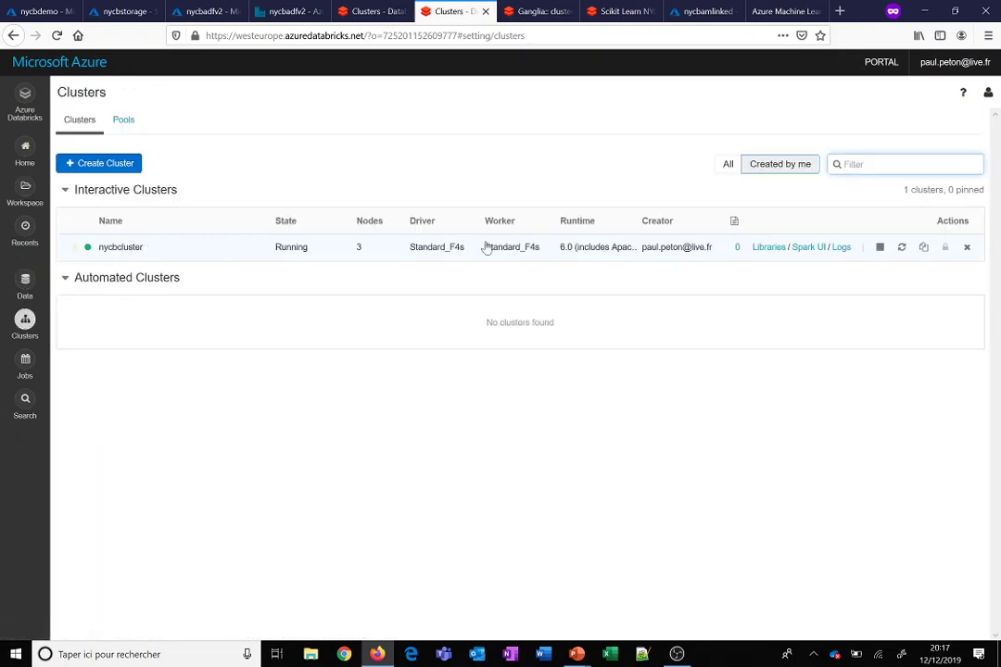
pyautogui.click(840, 253)
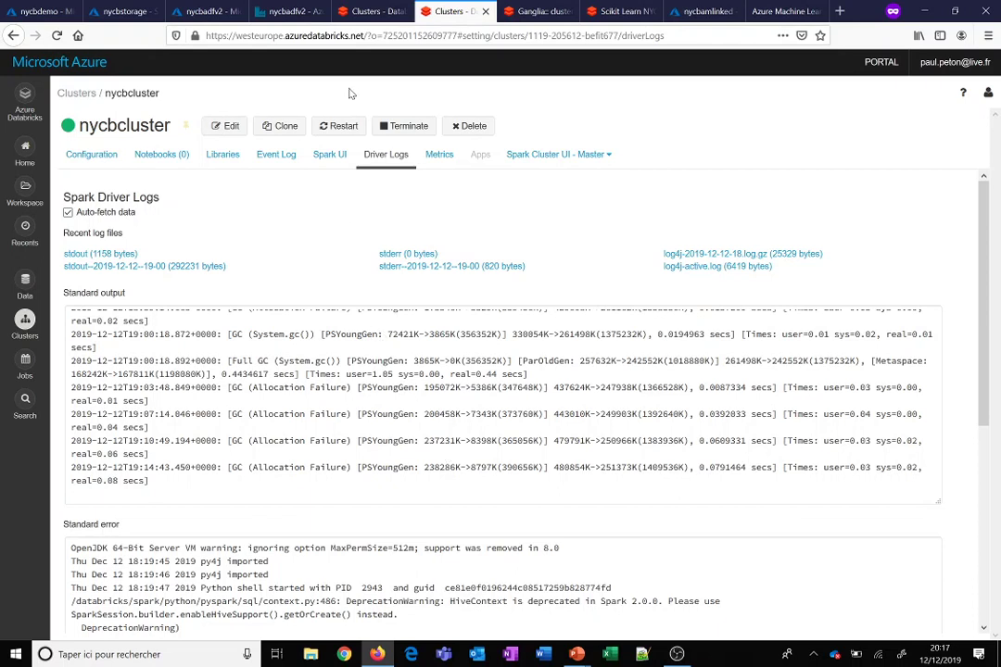
# - Open the Scikit Learn NYC City Bike linReg notebook and examine the cell that registers the linmodel model
pyautogui.click(622, 10)
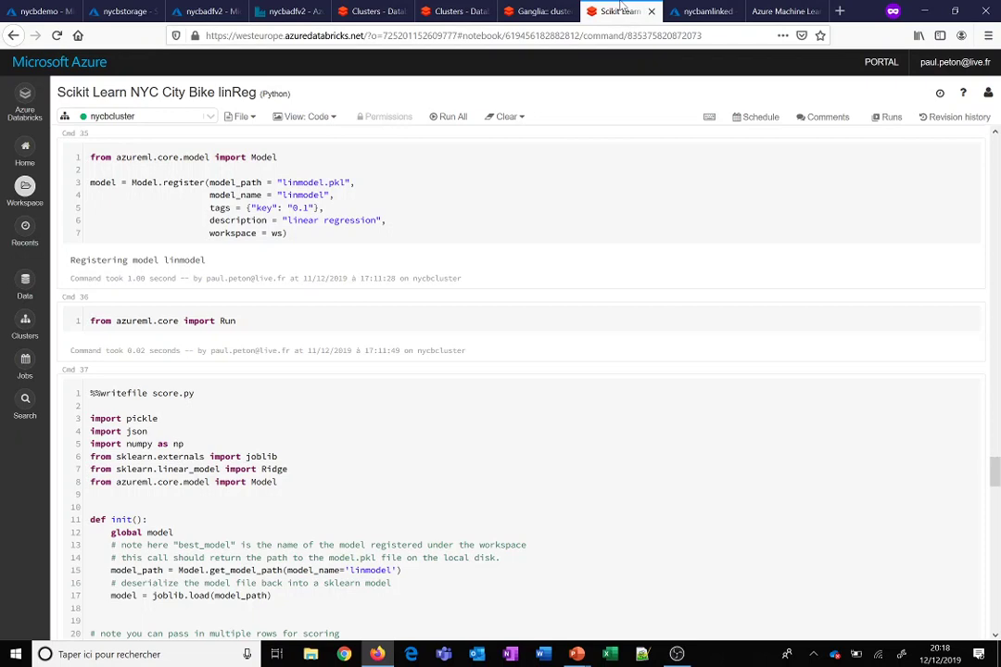
pyautogui.scroll(-1, 440, 199)
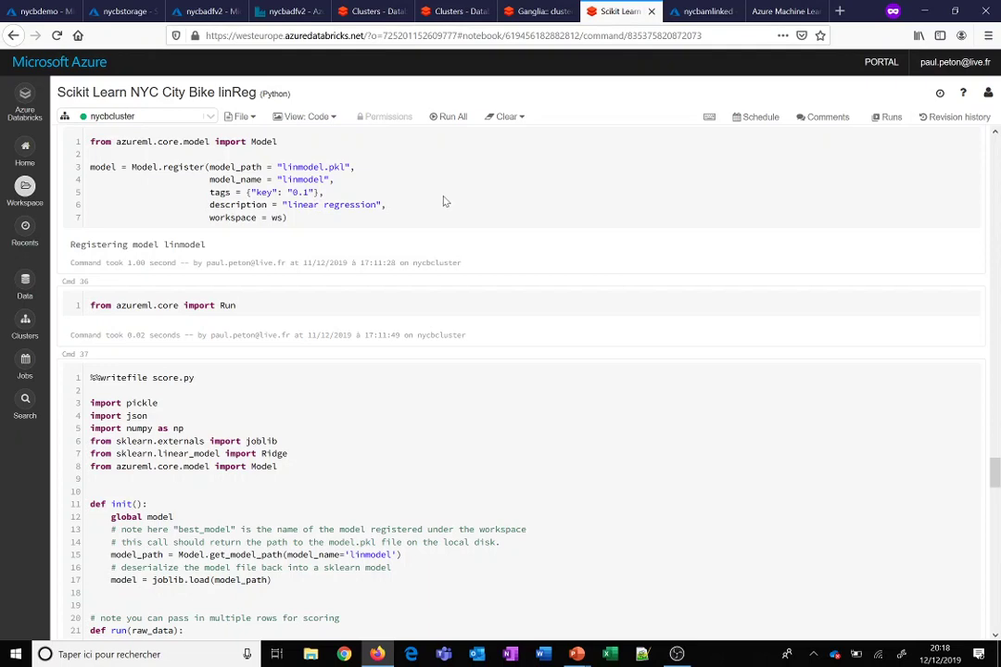
pyautogui.click(445, 201)
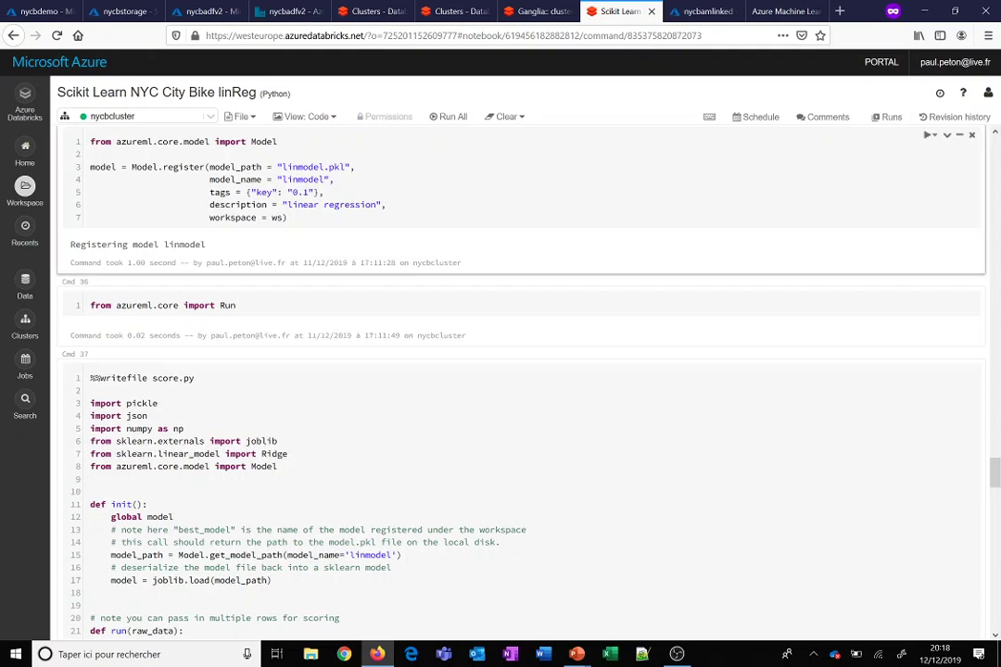
# - Examine the notebook cells that register linmodel.pkl, write score.py and define the mydbxenv.yml Conda environment with scikit-learn
pyautogui.doubleClick(336, 167)
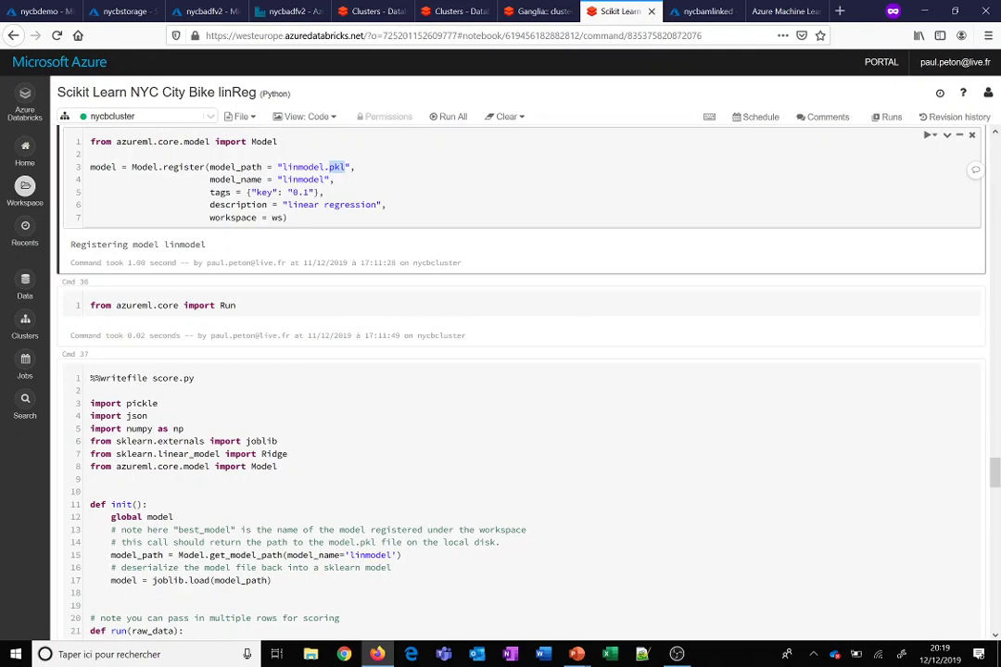
pyautogui.scroll(-4, 520, 370)
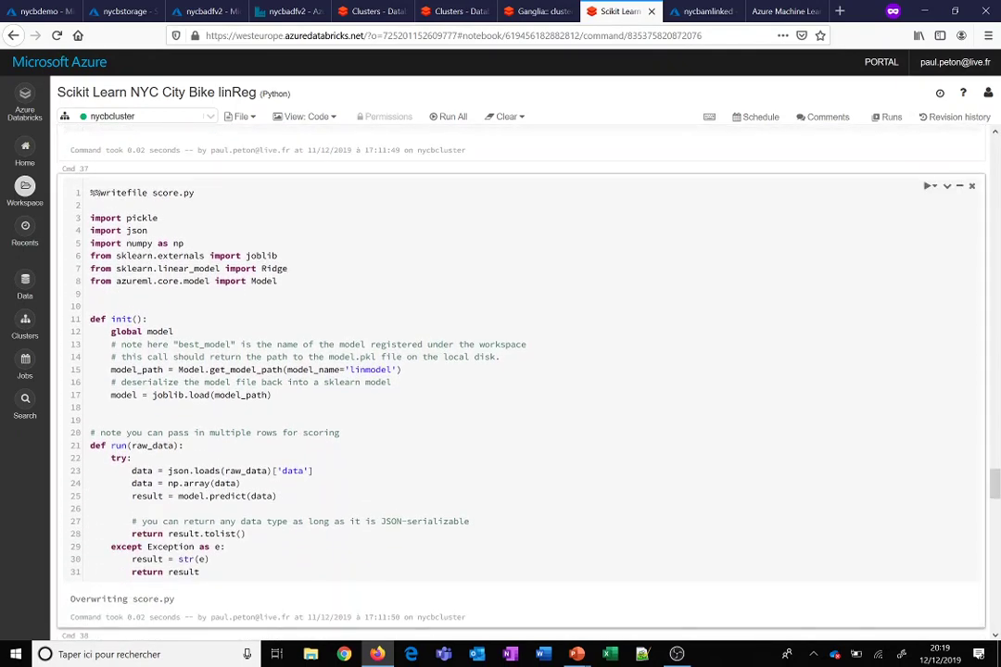
pyautogui.scroll(-1, 519, 370)
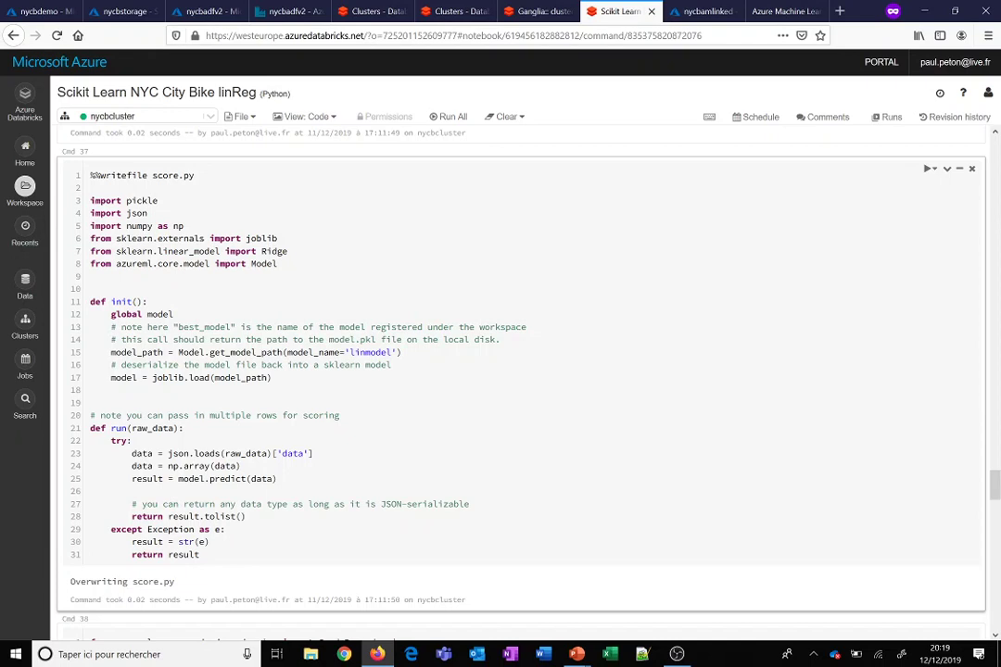
pyautogui.scroll(-5, 519, 371)
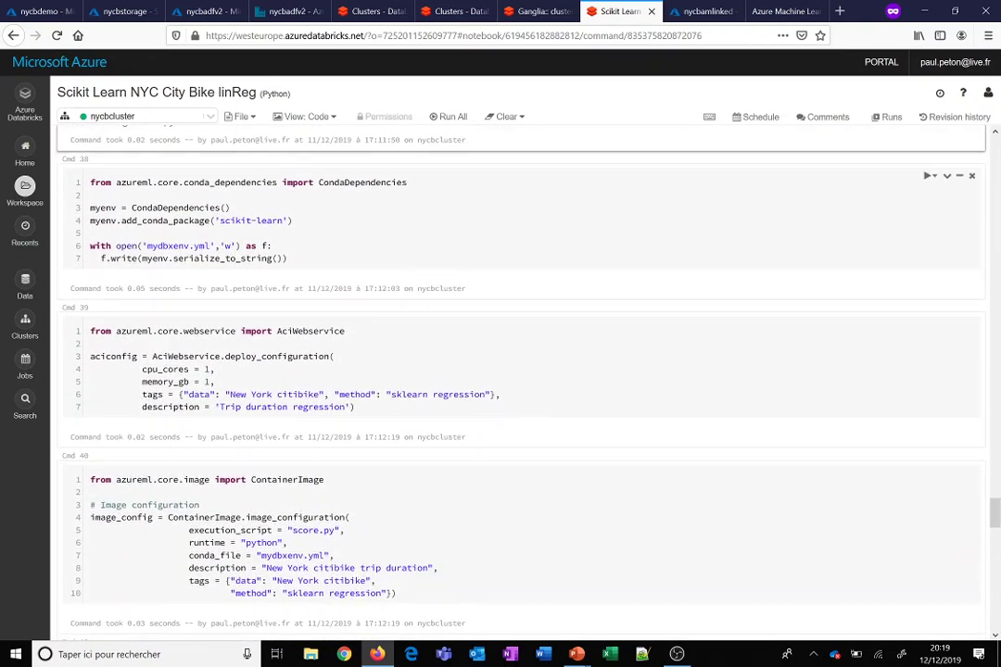
pyautogui.click(93, 232)
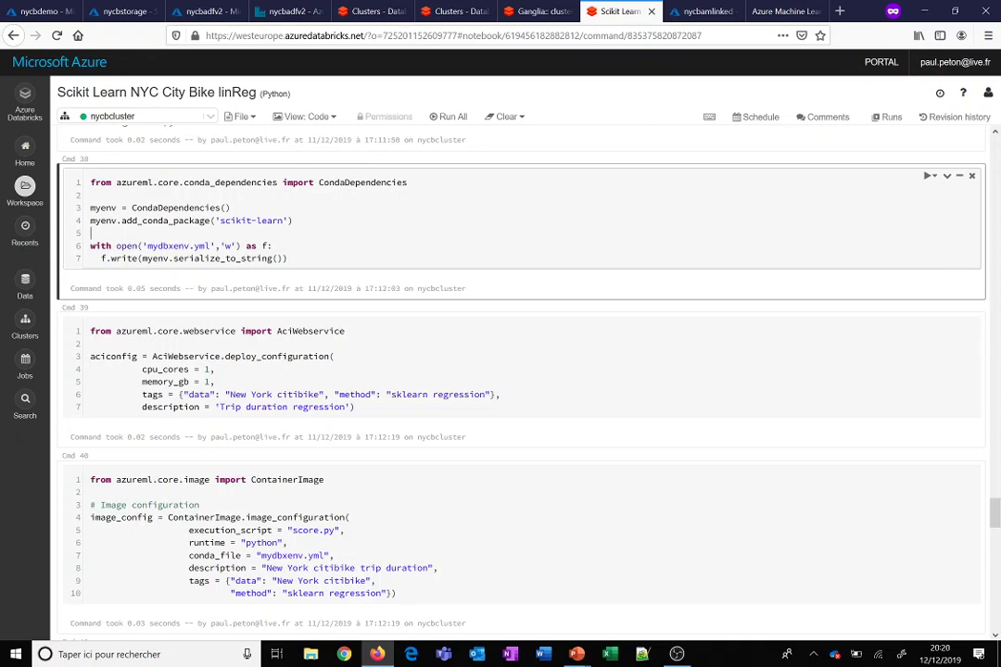
pyautogui.doubleClick(235, 220)
pyautogui.click(230, 208)
pyautogui.scroll(-1, 519, 371)
pyautogui.scroll(-3, 519, 370)
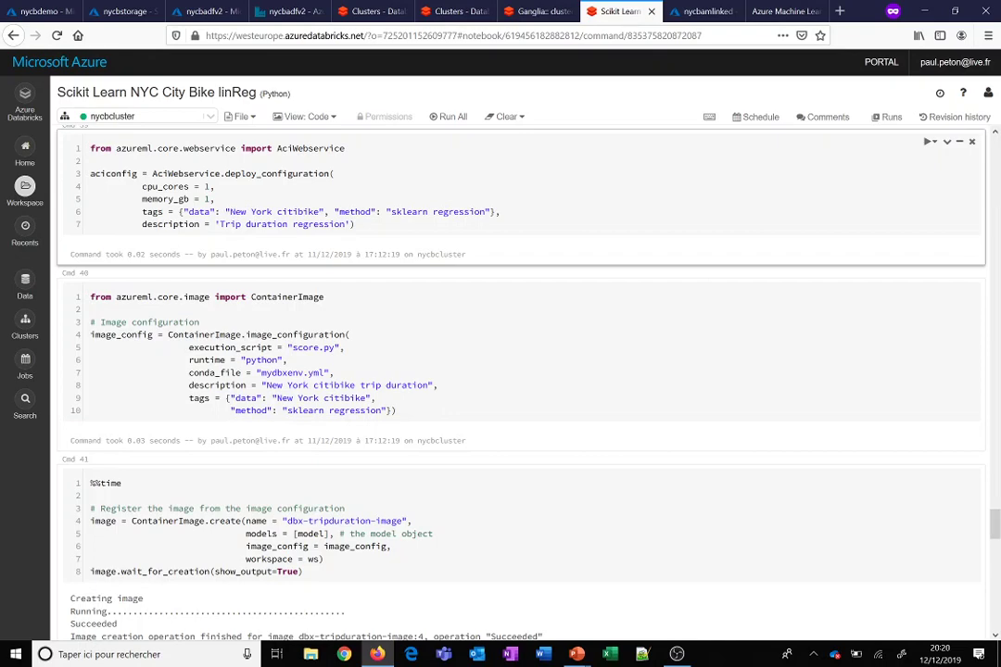
# - Examine the remaining cells, from the container image configuration and dbx-tripduration-service deployment through the random test row and web service request
pyautogui.scroll(-3, 519, 371)
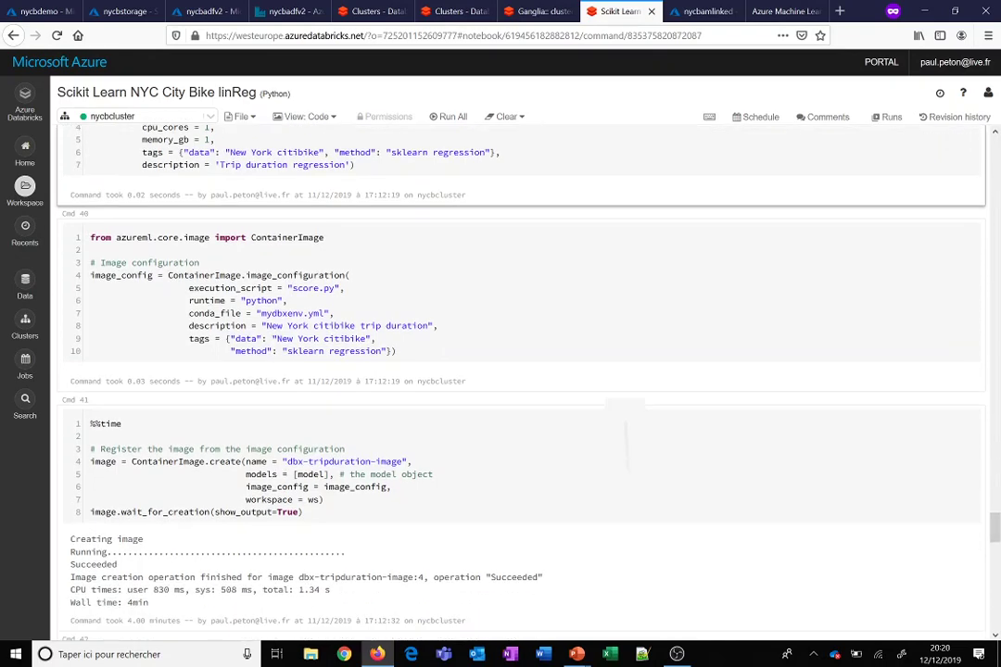
pyautogui.scroll(-10, 519, 371)
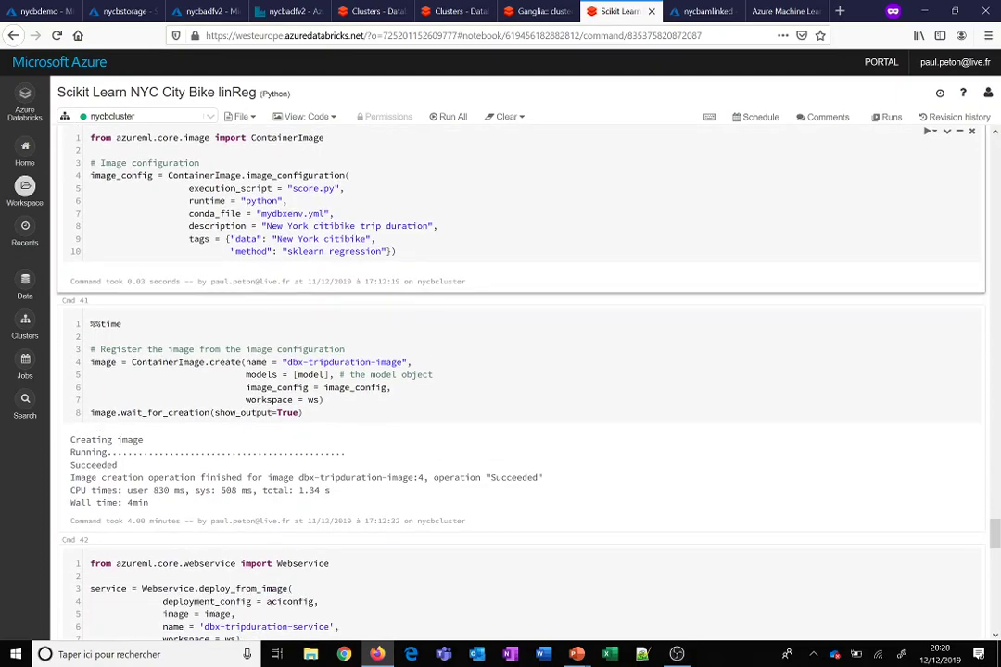
pyautogui.scroll(-15, 519, 371)
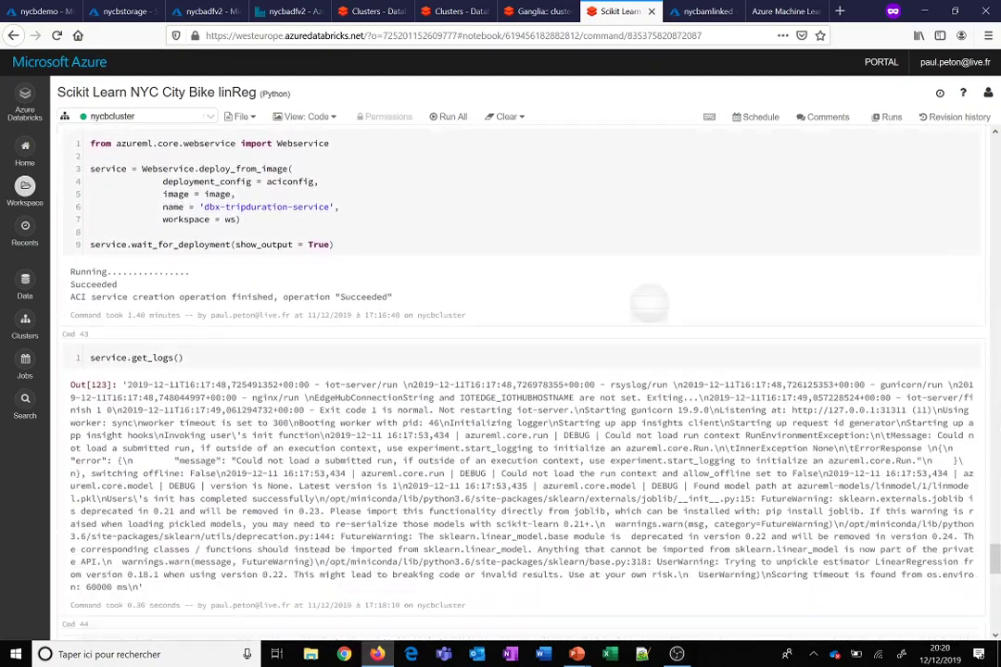
pyautogui.scroll(-2, 519, 371)
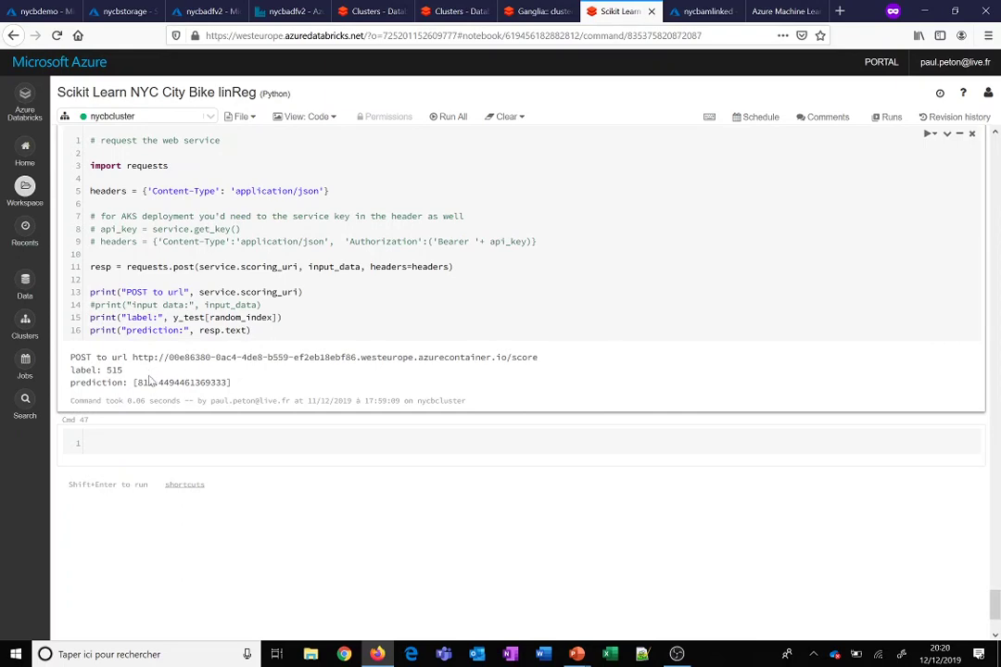
pyautogui.scroll(3, 150, 380)
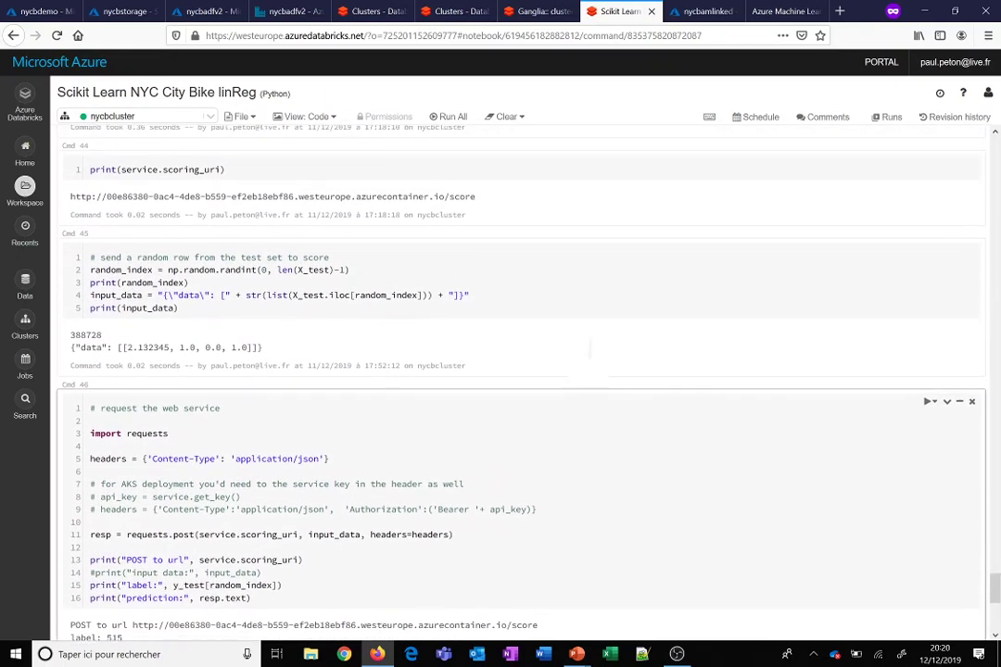
pyautogui.scroll(1, 590, 349)
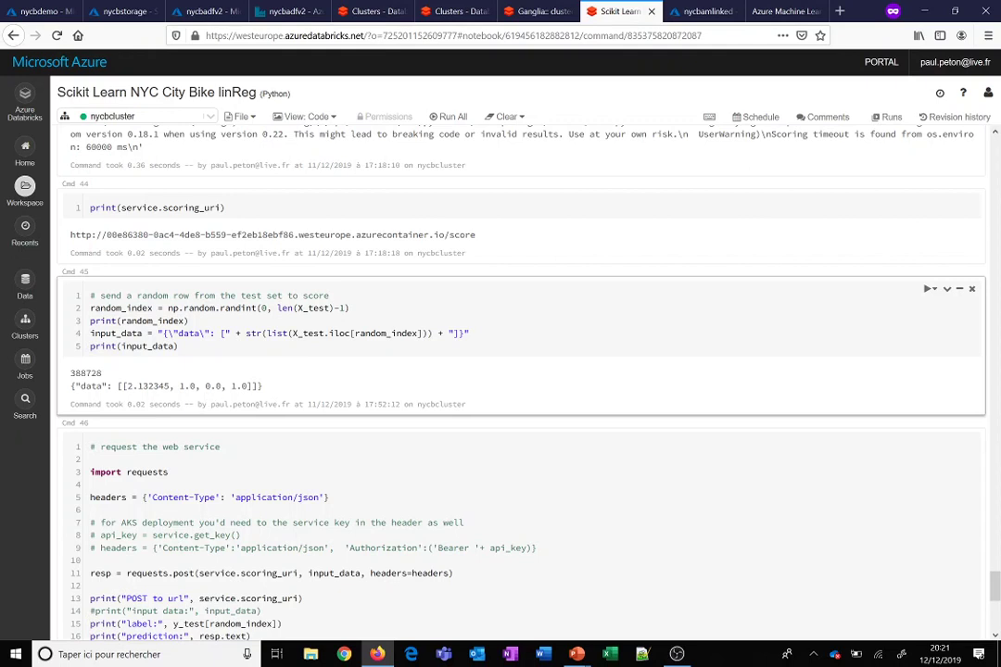
pyautogui.scroll(-5, 519, 371)
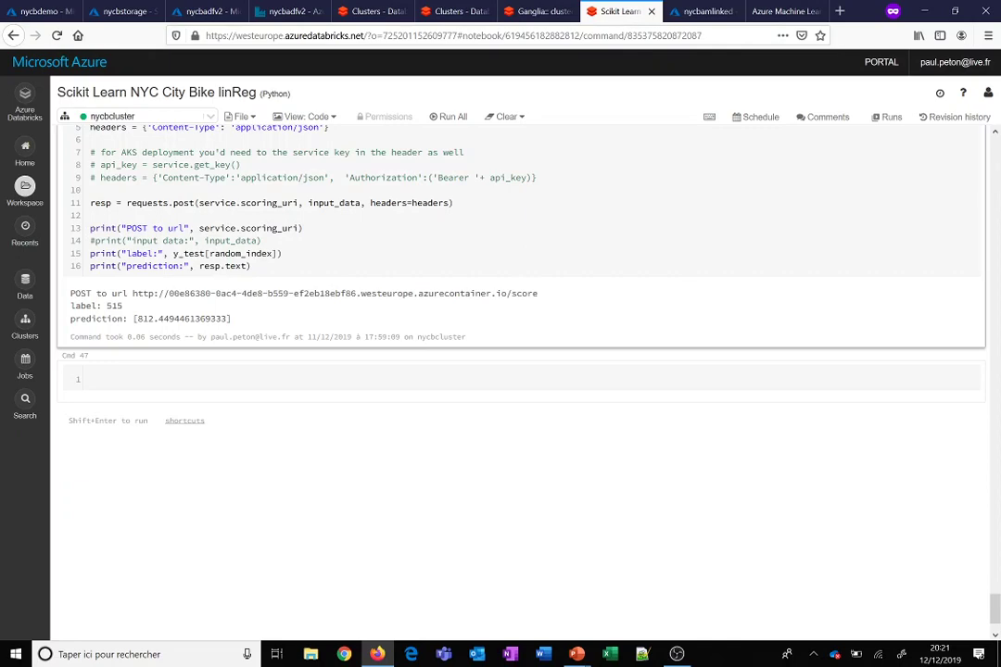
# - Go to Azure Machine Learning studio for the nycbamlinked workspace, dismiss the welcome message and open its model list
pyautogui.click(705, 11)
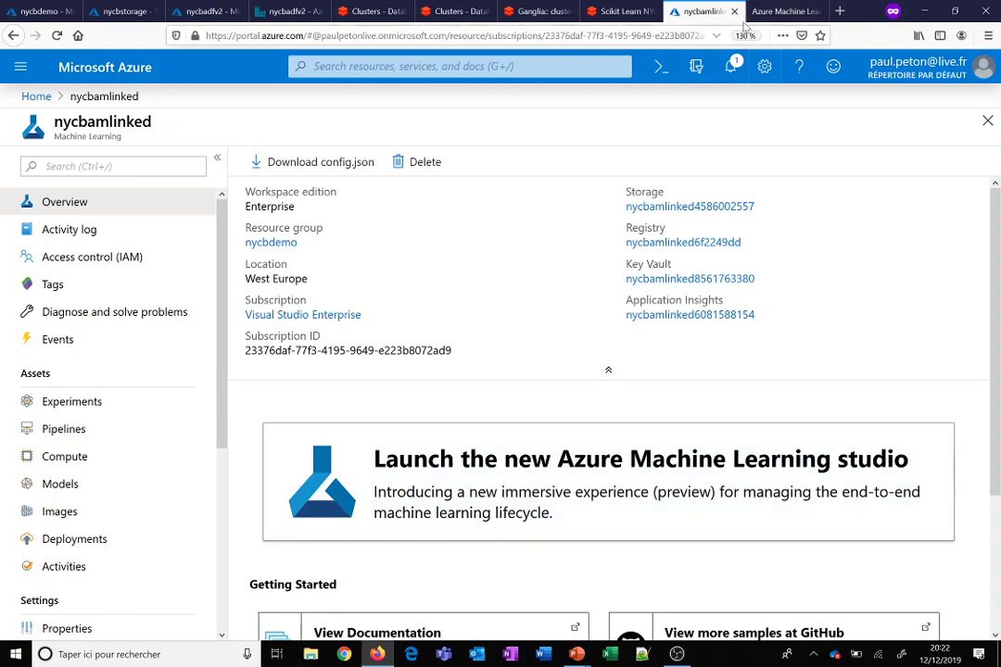
pyautogui.click(781, 10)
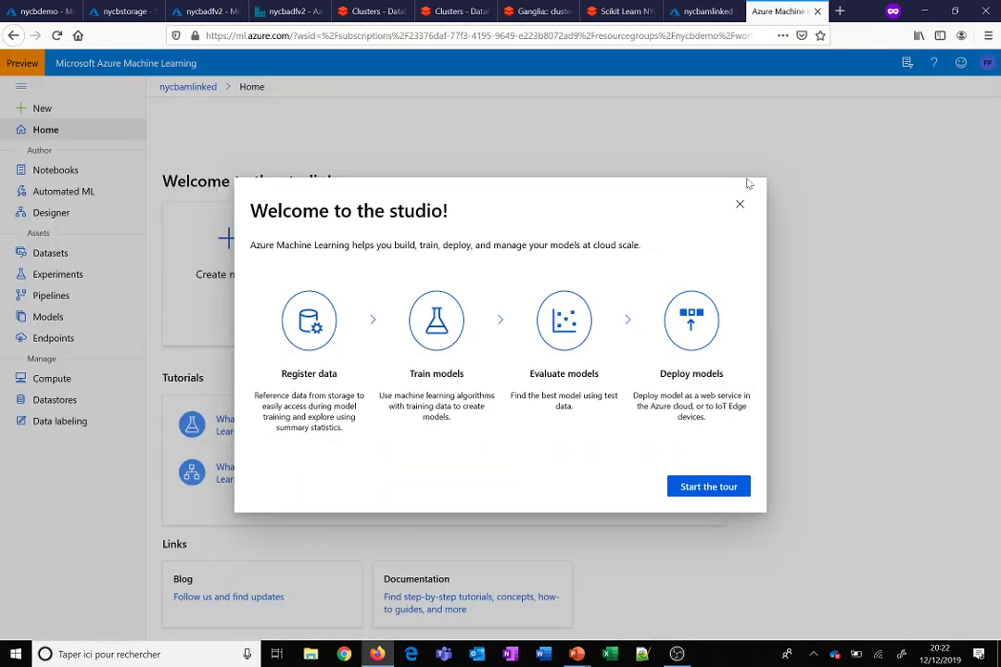
pyautogui.click(740, 205)
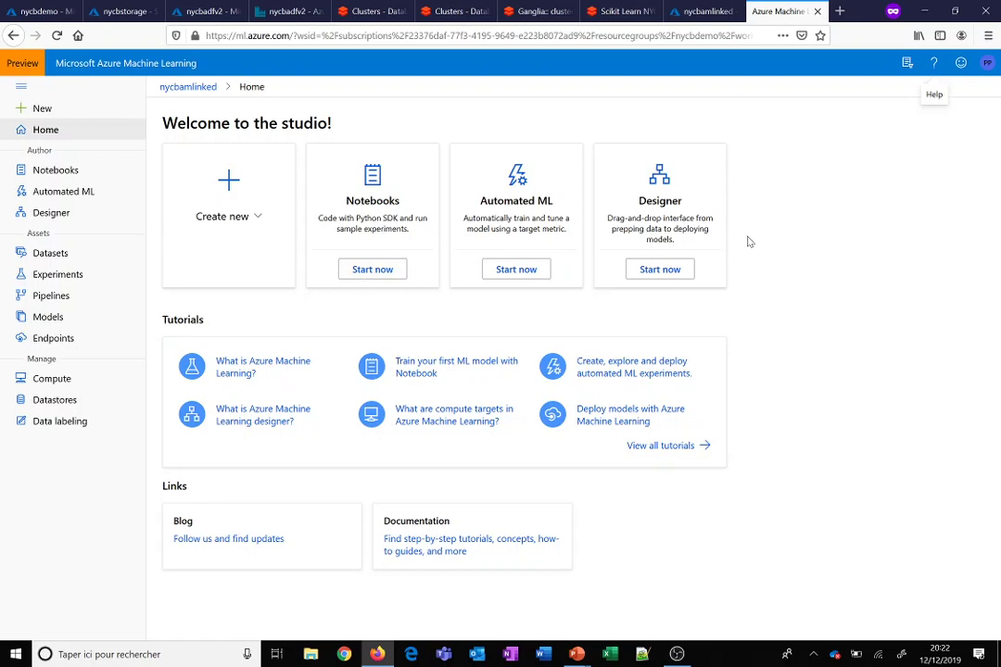
pyautogui.click(48, 321)
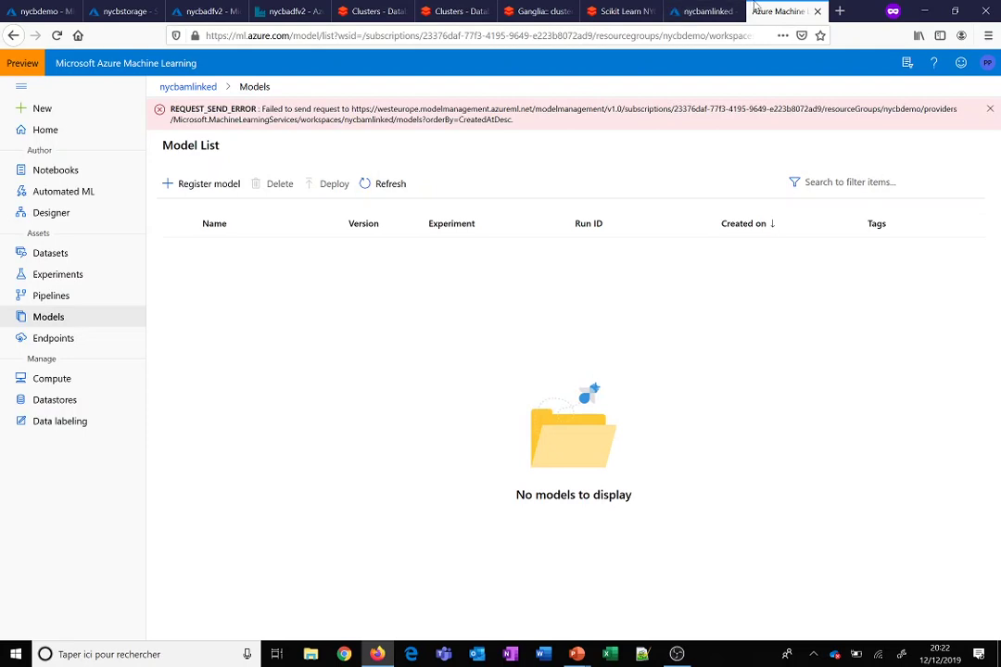
# - Review the Models, Images and Deployments pages of the nycbamlinked workspace in the Azure portal
pyautogui.click(710, 10)
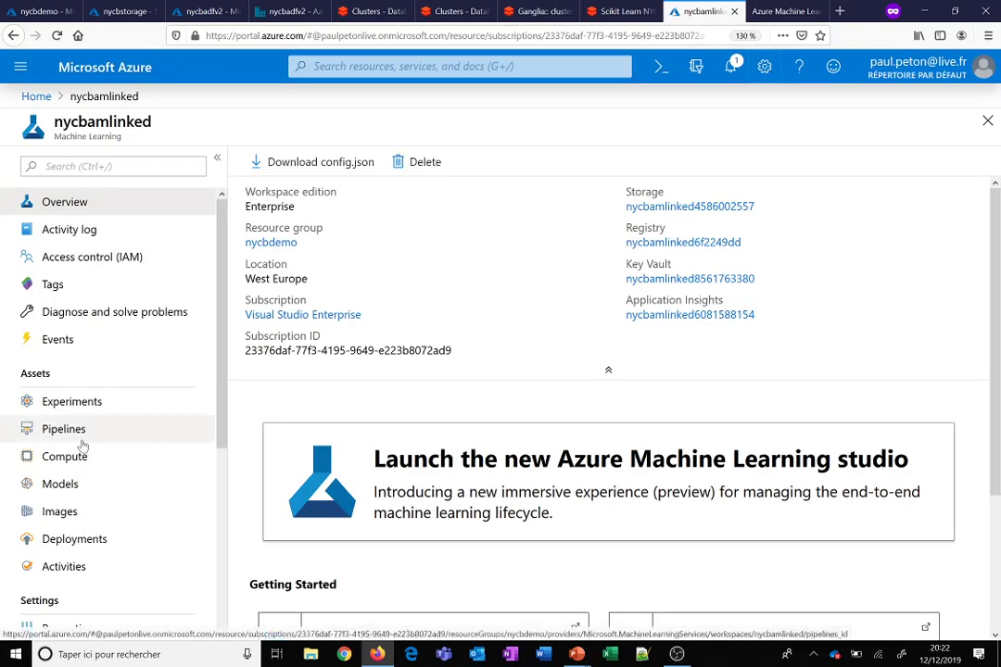
pyautogui.click(72, 483)
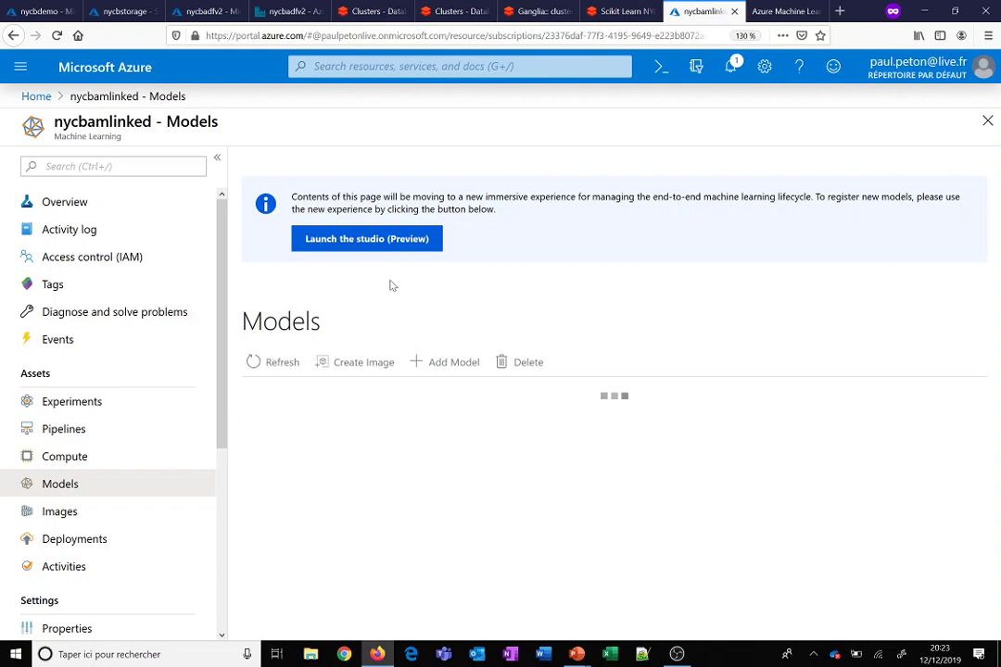
pyautogui.click(793, 9)
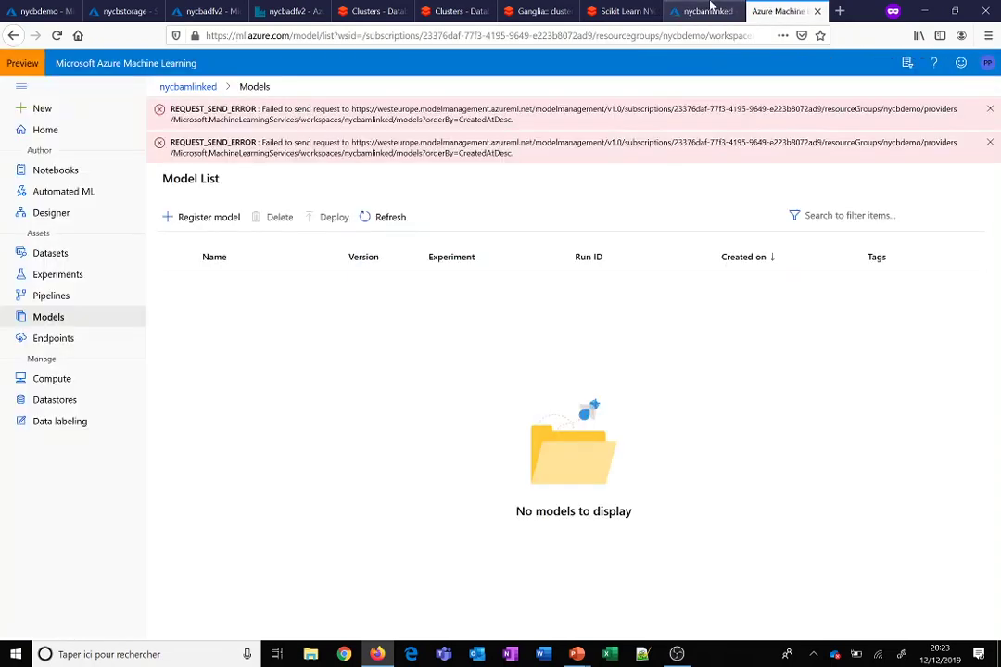
pyautogui.click(710, 9)
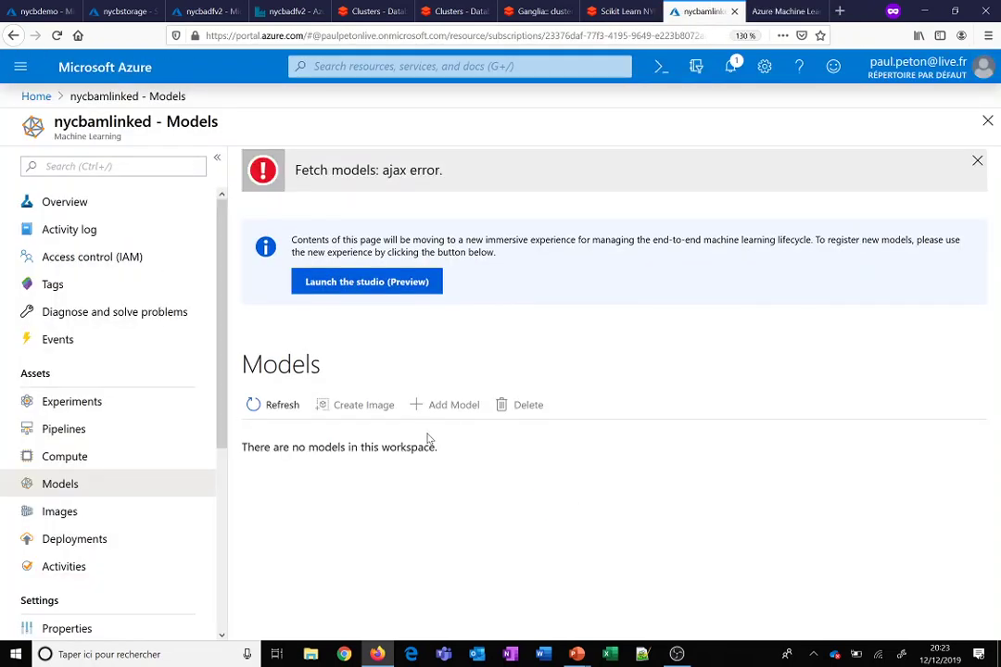
pyautogui.click(97, 514)
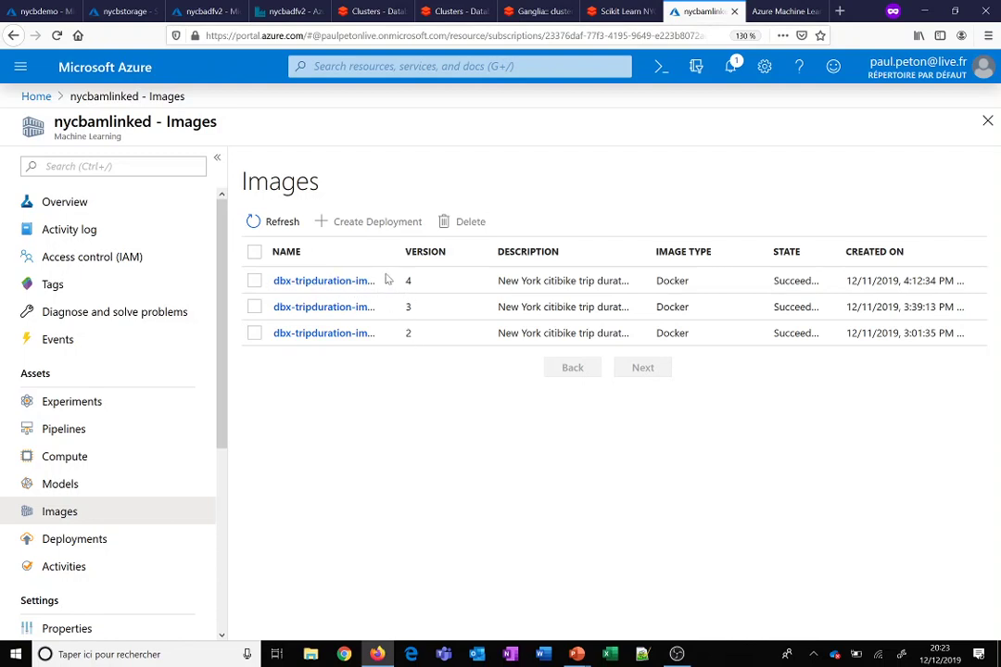
pyautogui.click(92, 541)
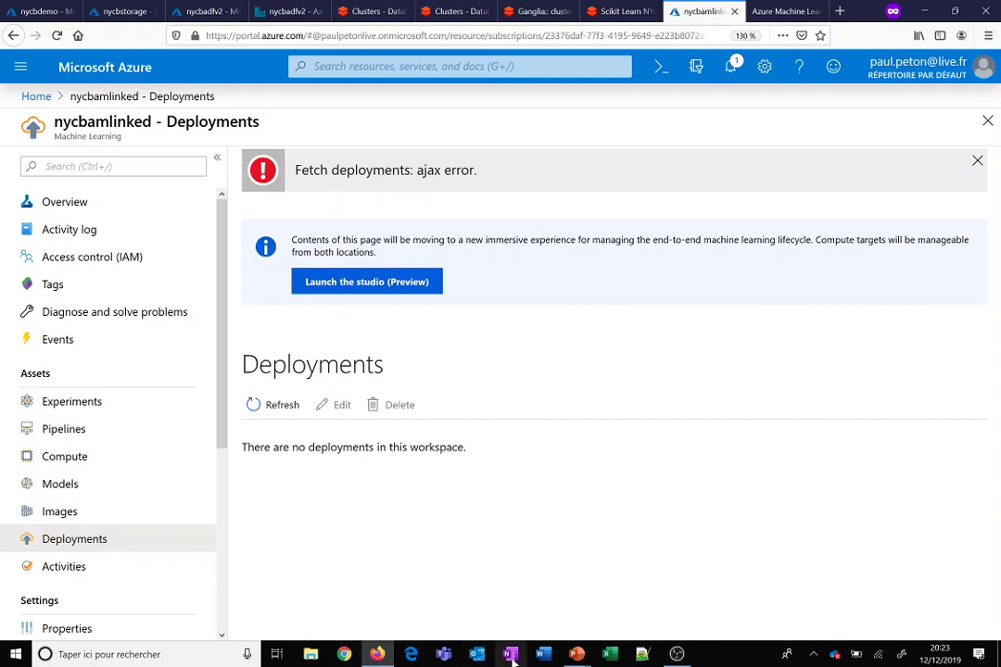
# - Switch to the running PowerPoint slide show at the Classic Data Scientist slide
pyautogui.moveTo(580, 651)
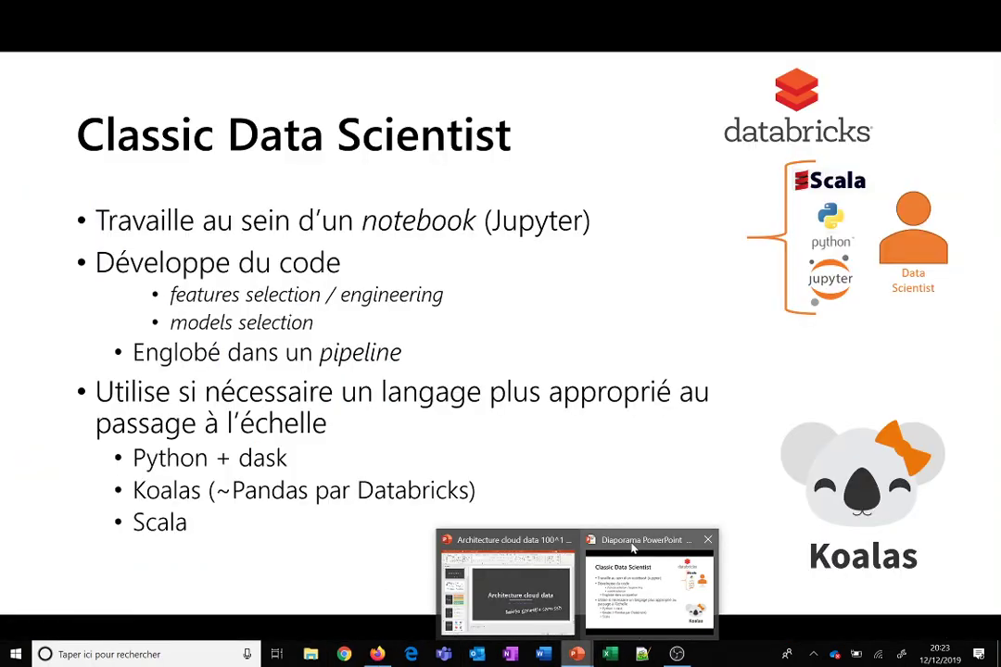
pyautogui.click(633, 549)
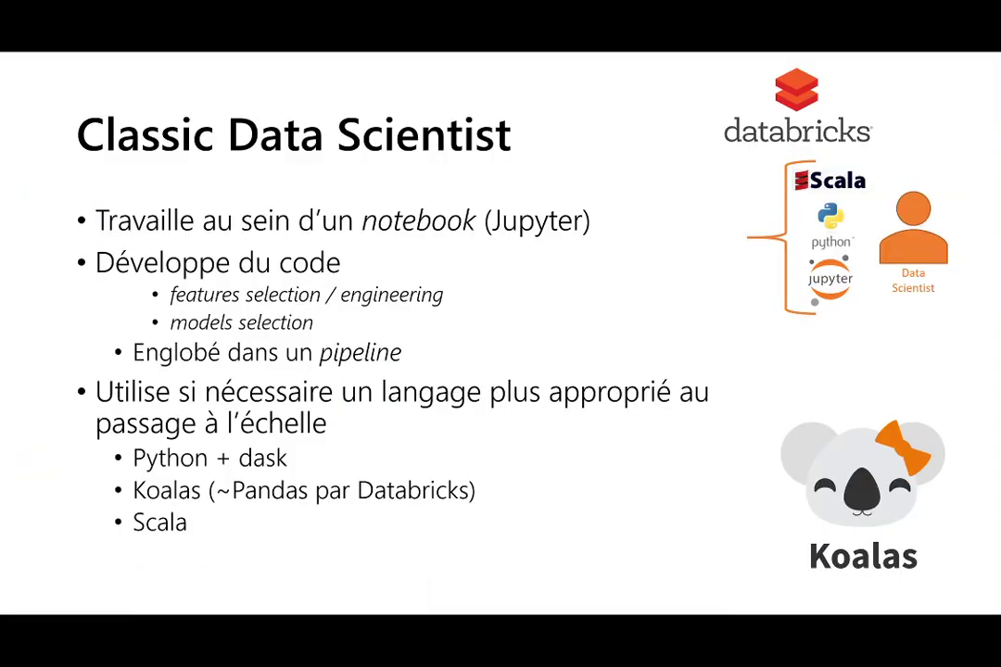
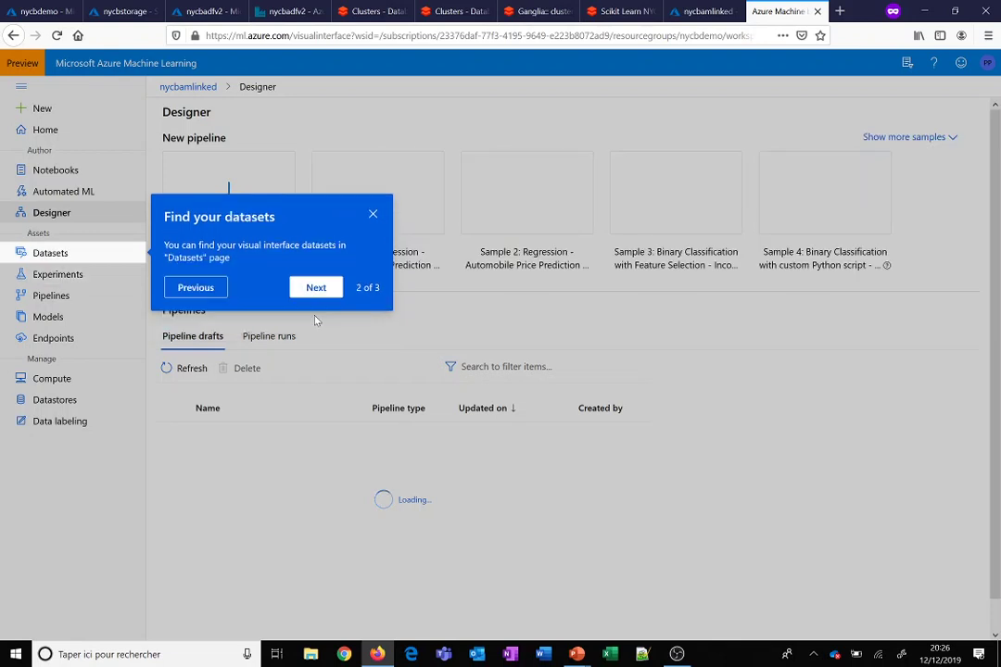
# - Finish the Designer tour in the studio and try to open the Sample 1 Regression - Automobile Price Prediction pipeline
pyautogui.click(315, 288)
pyautogui.click(315, 373)
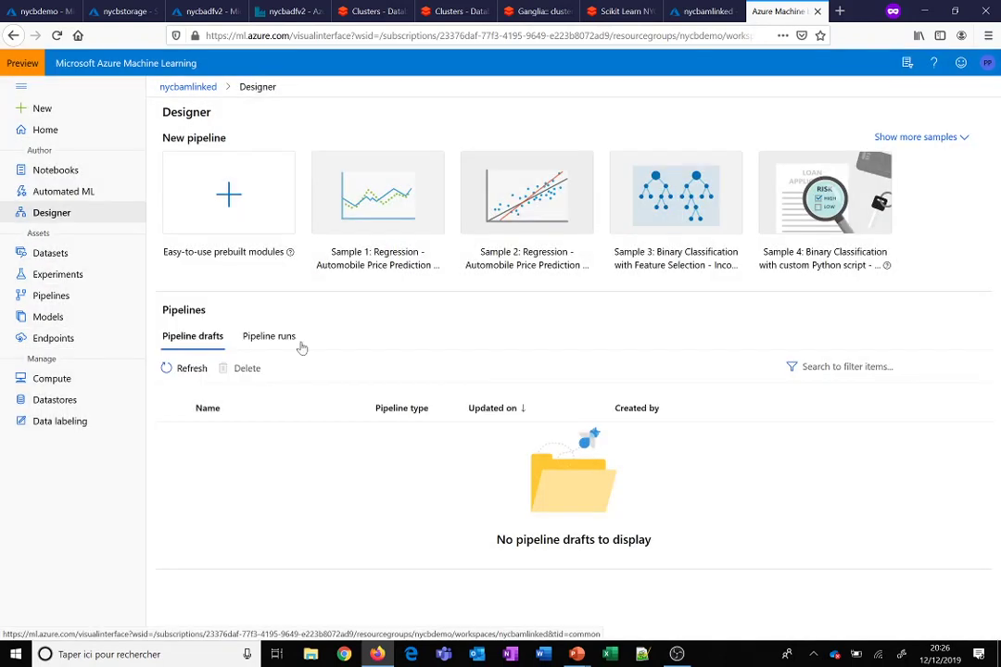
pyautogui.click(387, 214)
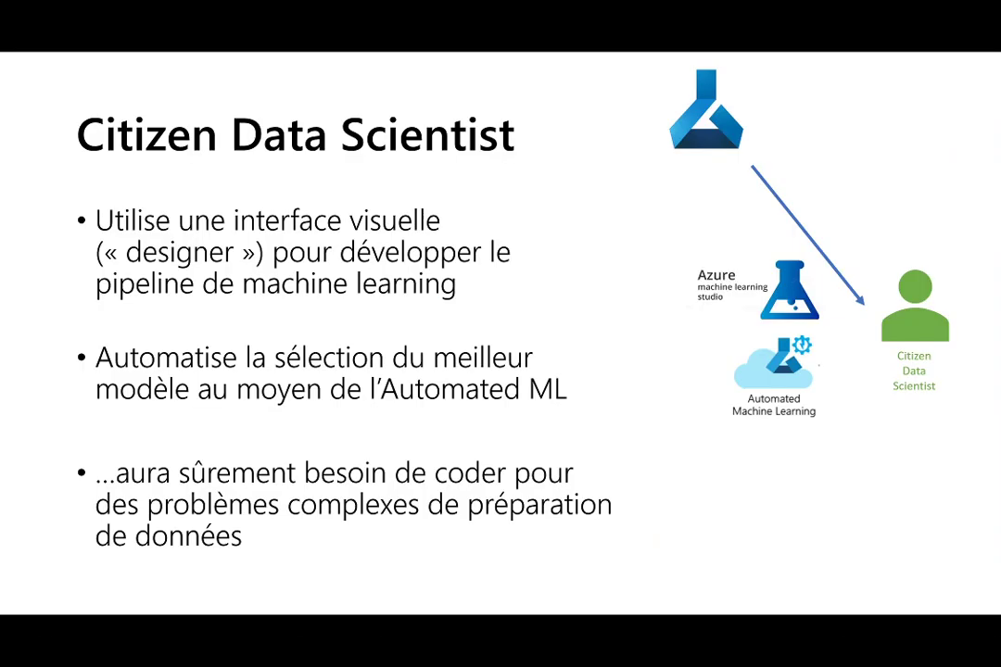
# - Advance the slide show to the Mlflow slide and go back to the Citizen Data Scientist slide
pyautogui.click(496, 181)
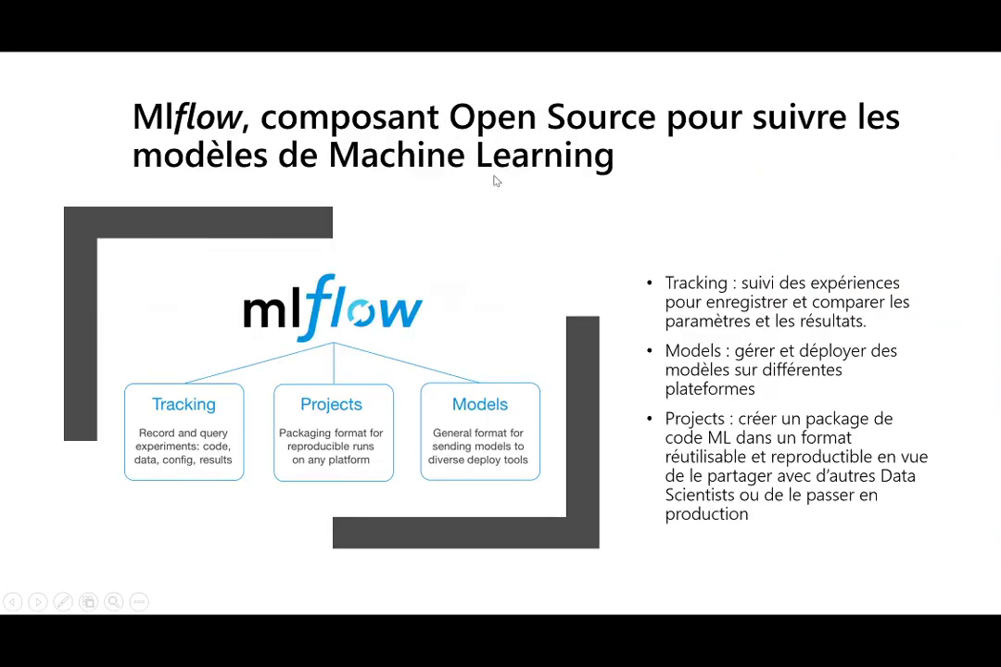
pyautogui.press('Left')
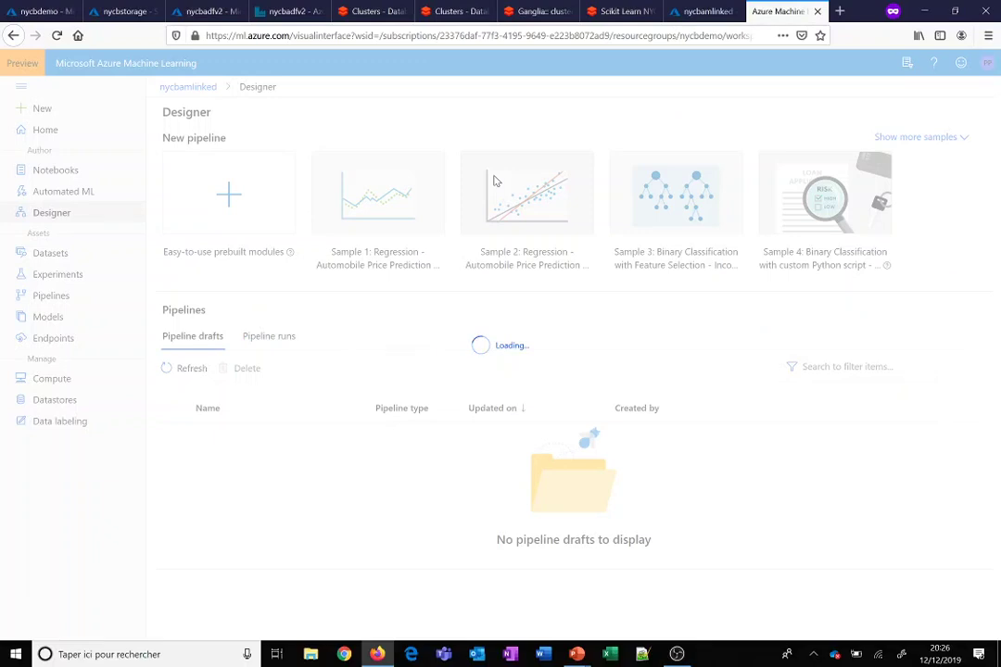
# - Close the loading studio page, reload the nycbamlinked workspace in the Azure portal and launch Azure Machine Learning studio from its overview
pyautogui.click(478, 35)
pyautogui.press('XF86AudioRaiseVolume')
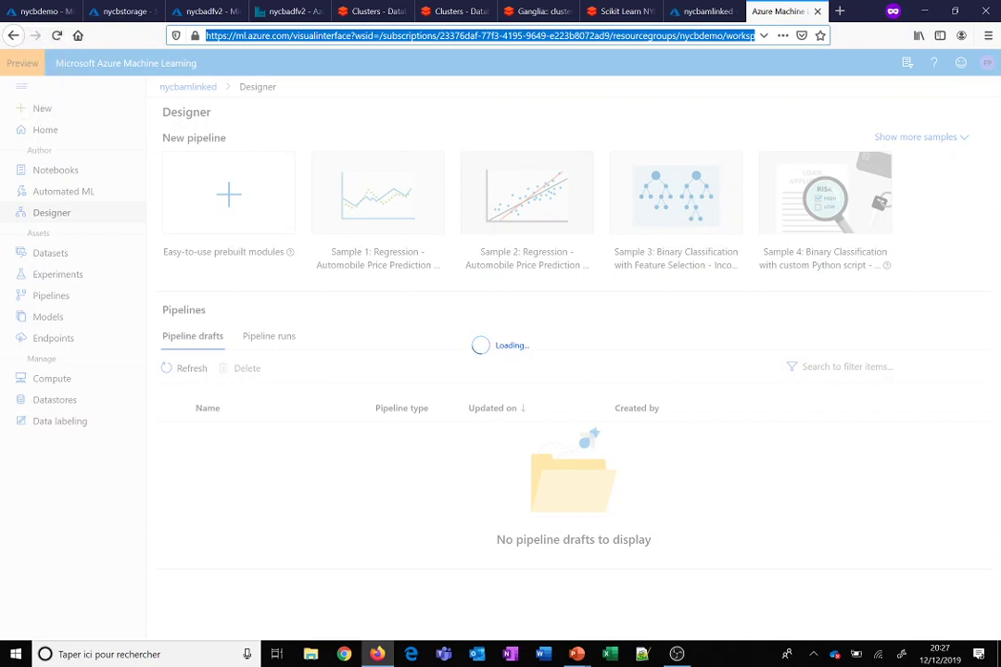
pyautogui.press('XF86AudioLowerVolume')
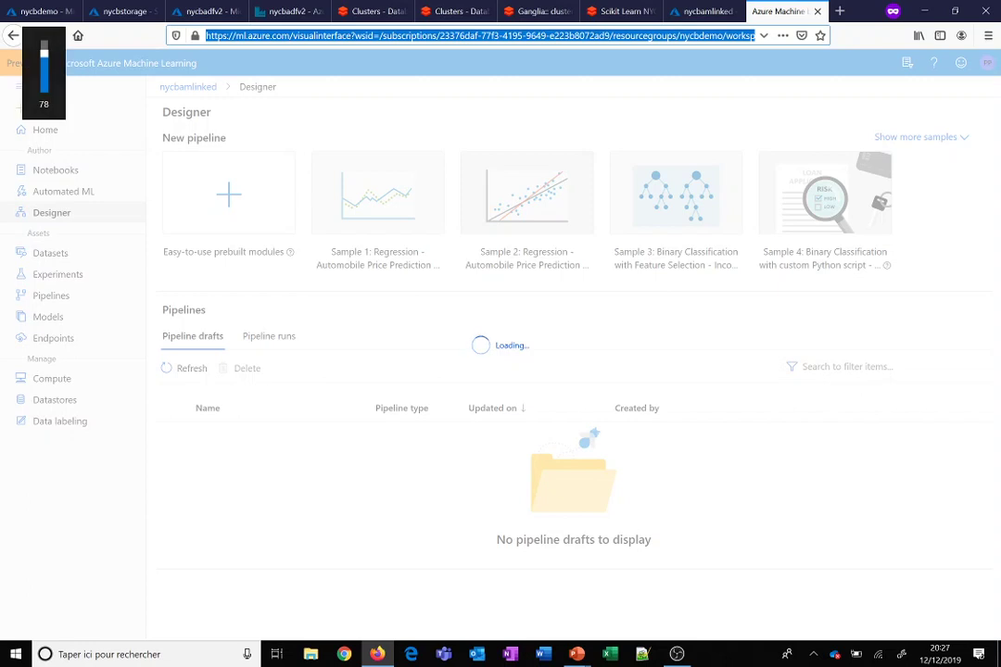
pyautogui.hotkey('ctrl', 'w')
pyautogui.press('F5')
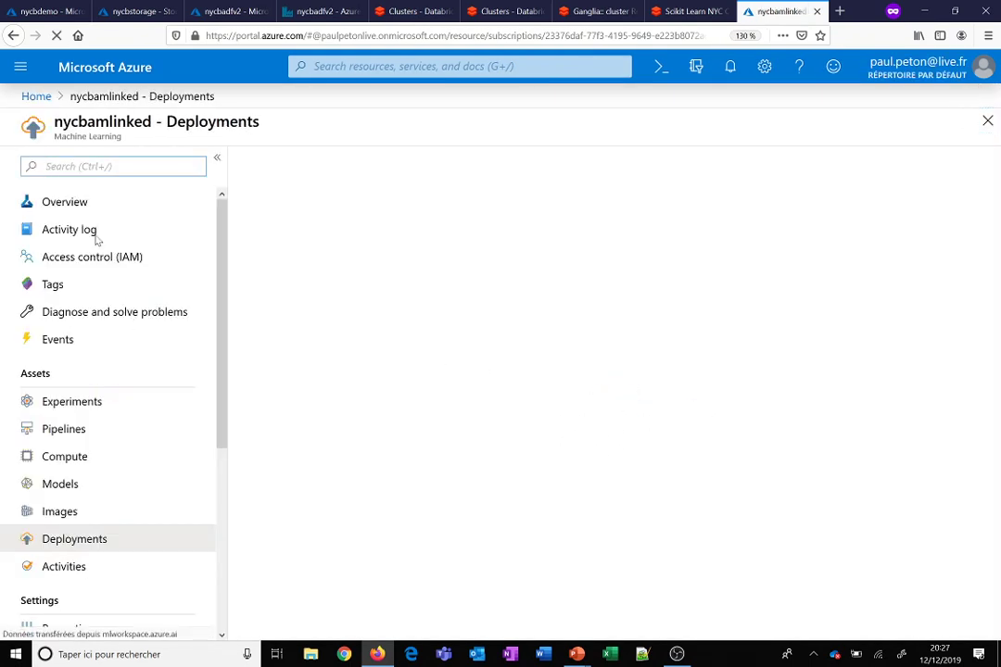
pyautogui.click(76, 202)
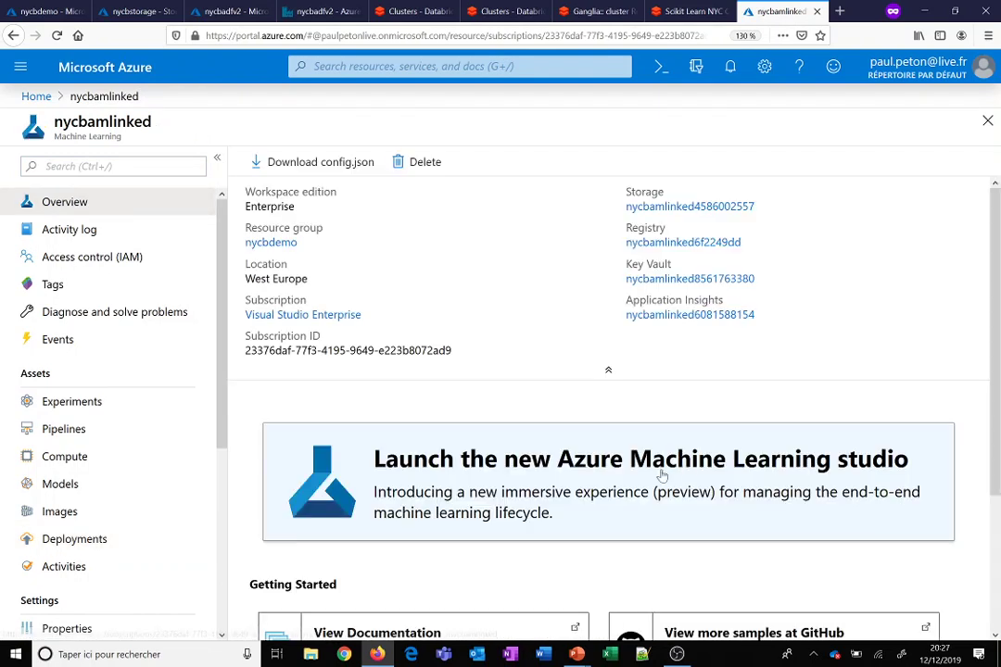
pyautogui.click(612, 468)
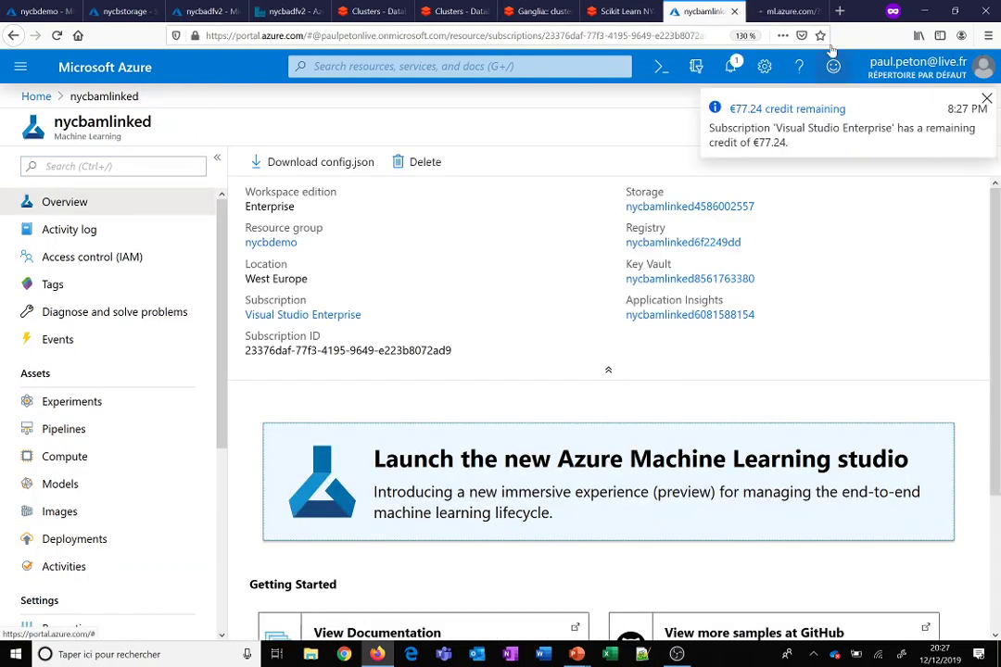
# - Sign in to Azure Machine Learning studio, then start and dismiss the welcome tour
pyautogui.click(788, 11)
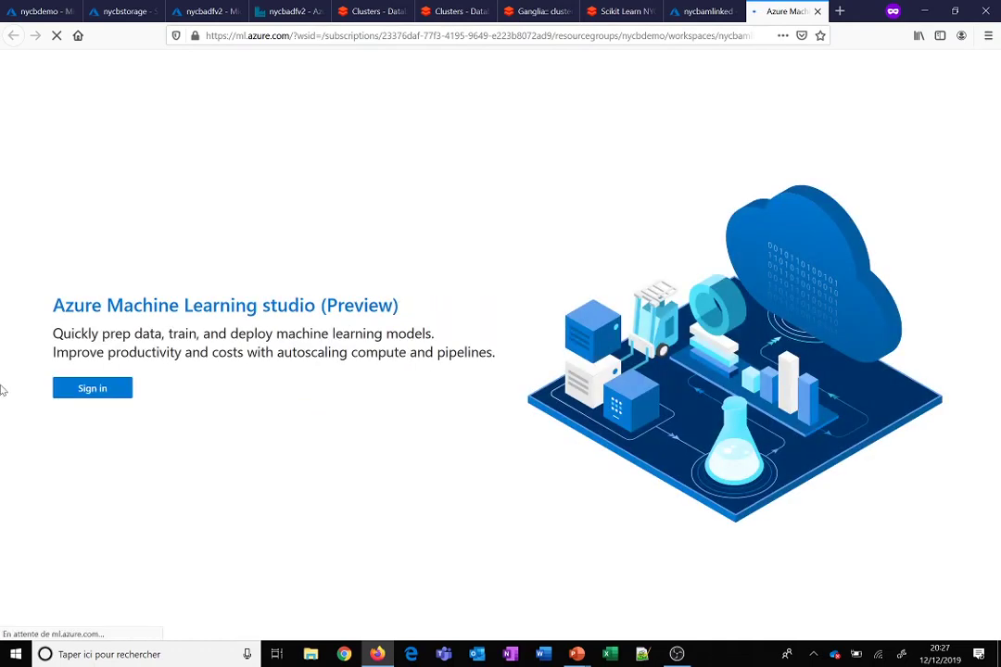
pyautogui.click(103, 386)
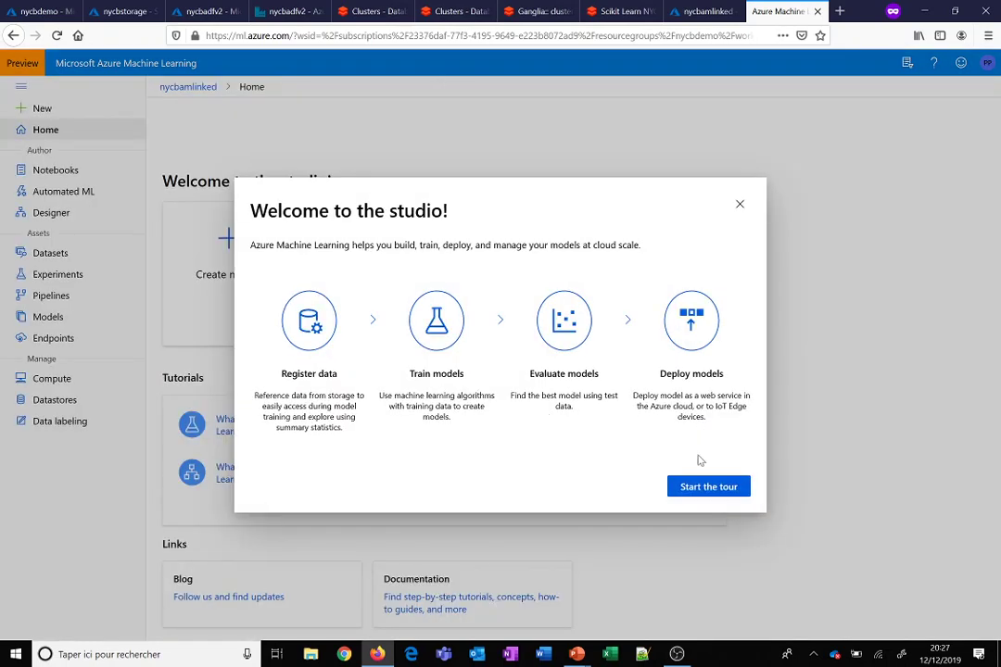
pyautogui.click(707, 486)
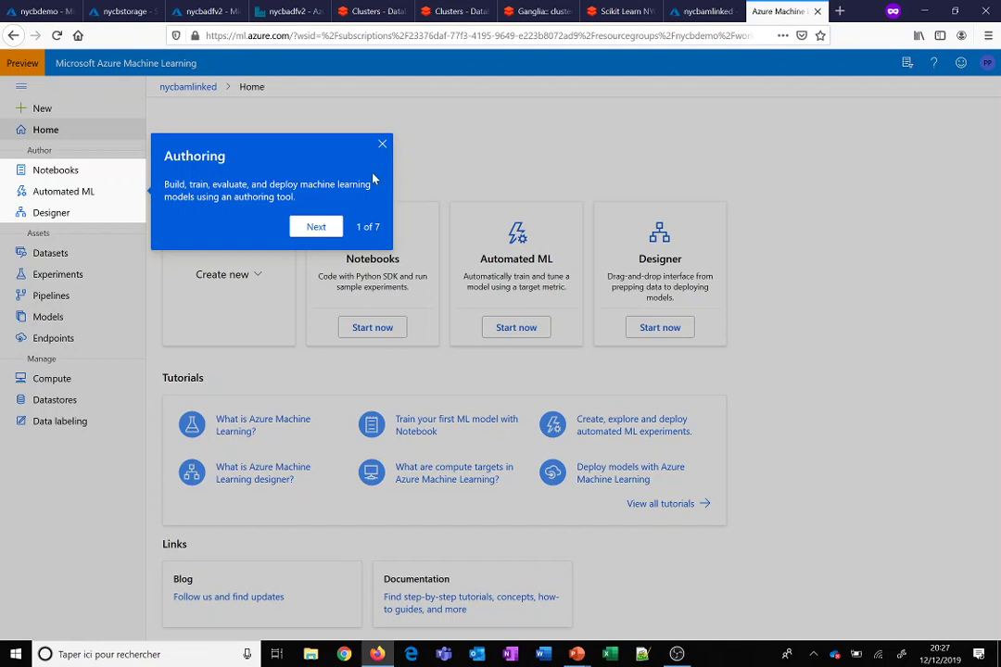
pyautogui.click(382, 143)
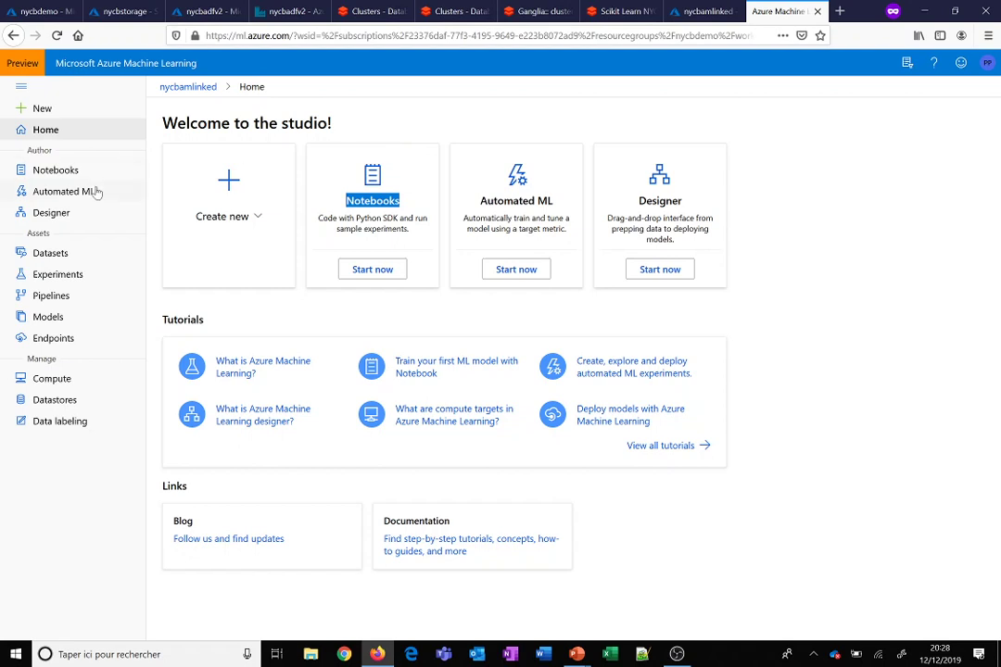
# - View the workspace's Notebooks page, then open the Sample 1: Regression - Automobile Price Prediction (Basic) pipeline from the Designer
pyautogui.click(58, 172)
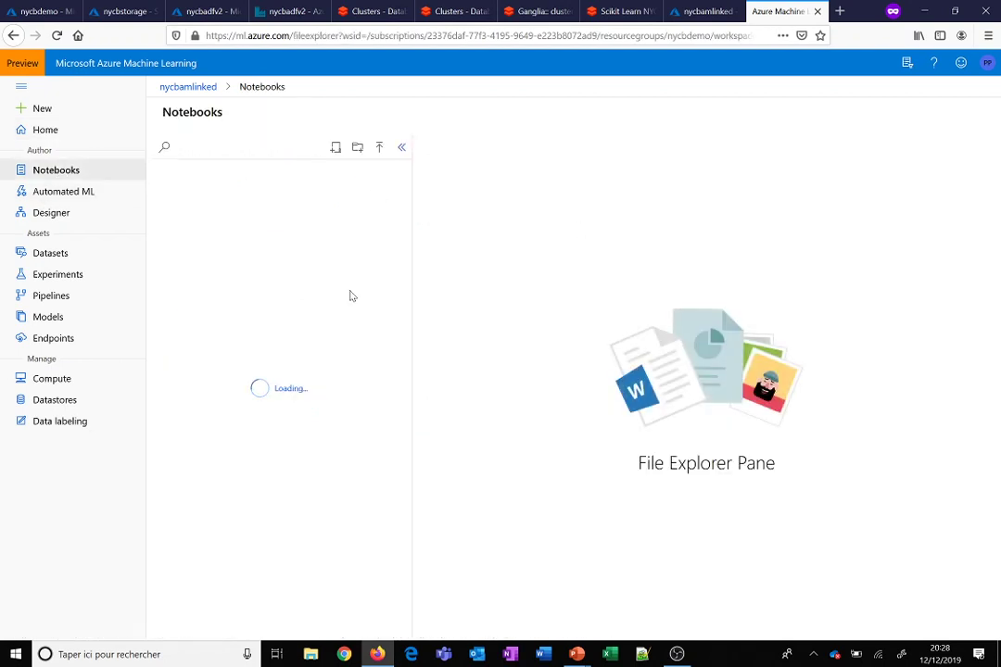
pyautogui.click(54, 219)
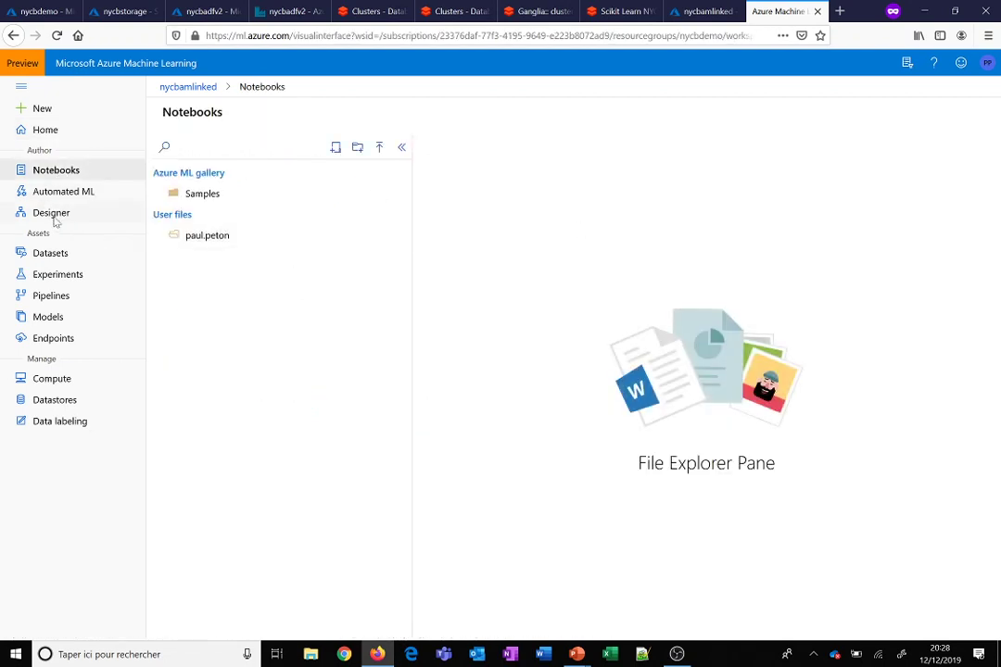
pyautogui.click(371, 233)
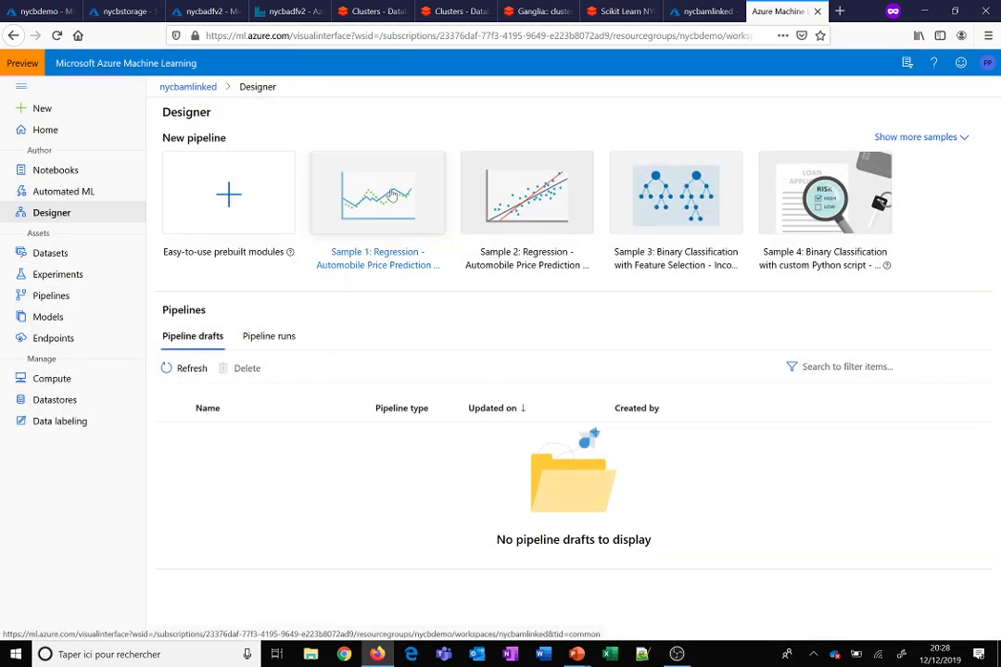
pyautogui.click(393, 194)
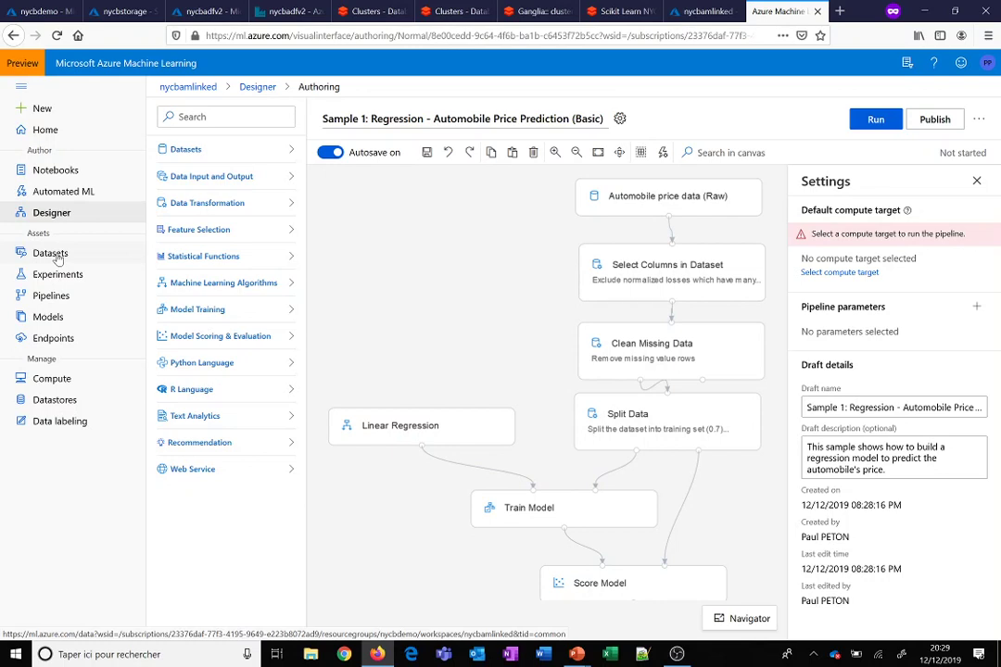
# - Switch to the running PowerPoint slide show and advance from the Citizen Data Scientist slide to MLOps with Azure Machine Learning
pyautogui.moveTo(577, 654)
pyautogui.click(647, 623)
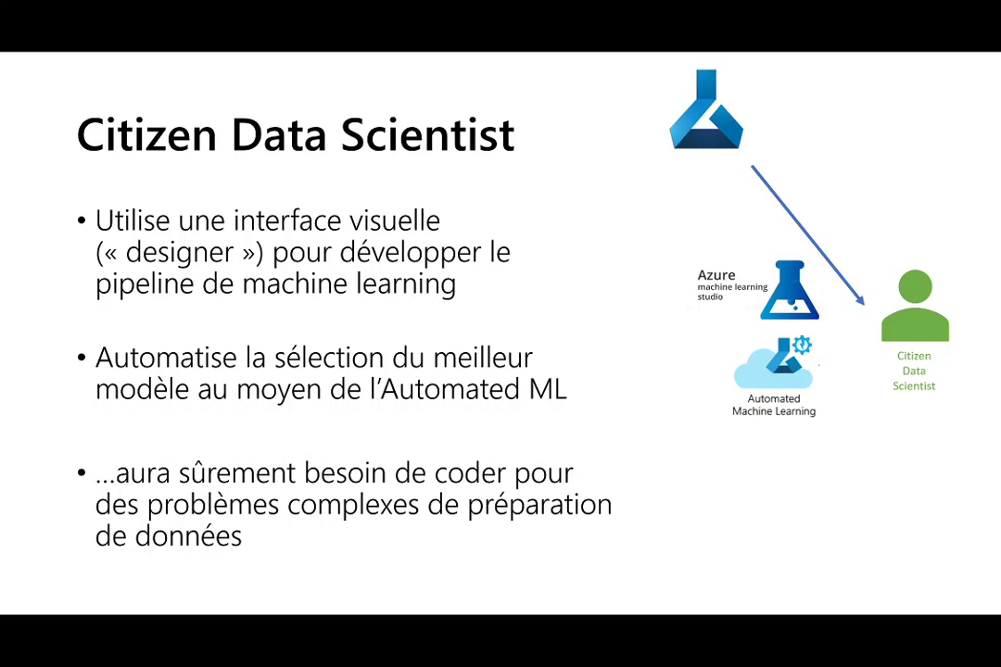
pyautogui.press('Right')
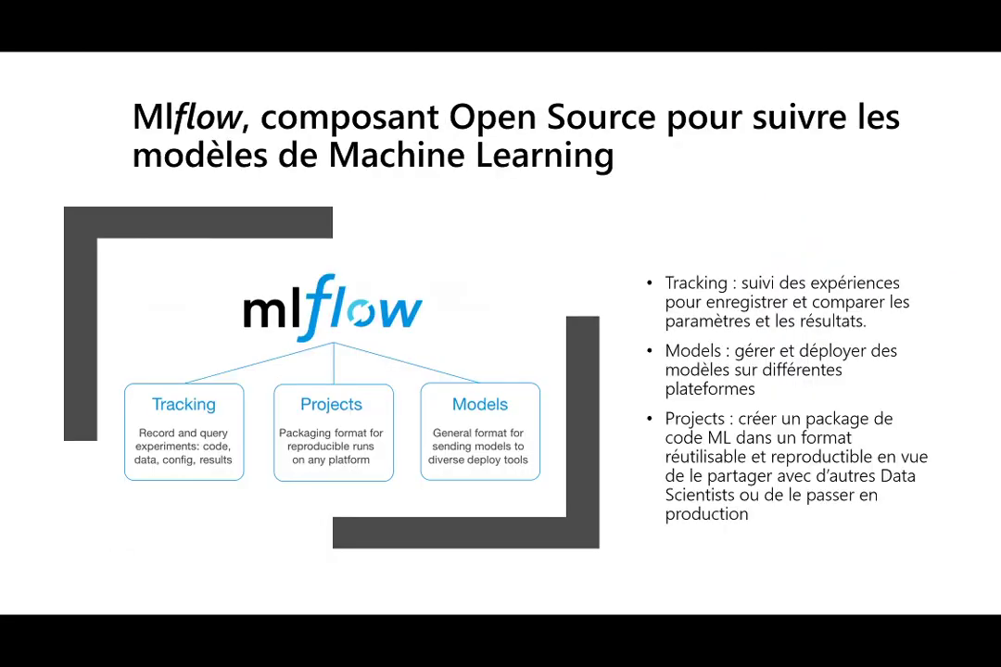
pyautogui.press('Right')
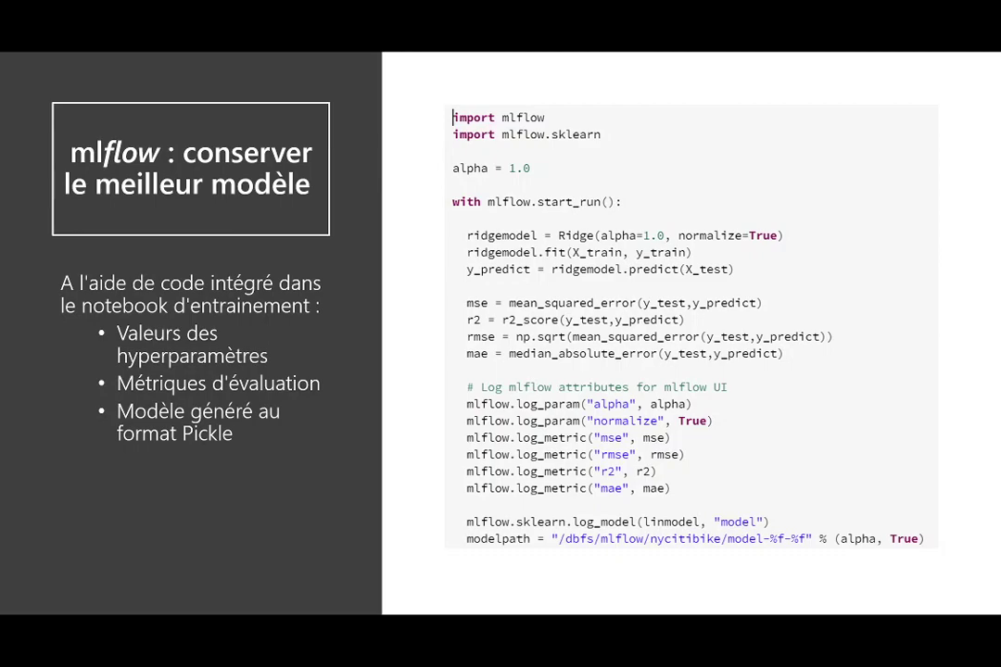
pyautogui.press('Right')
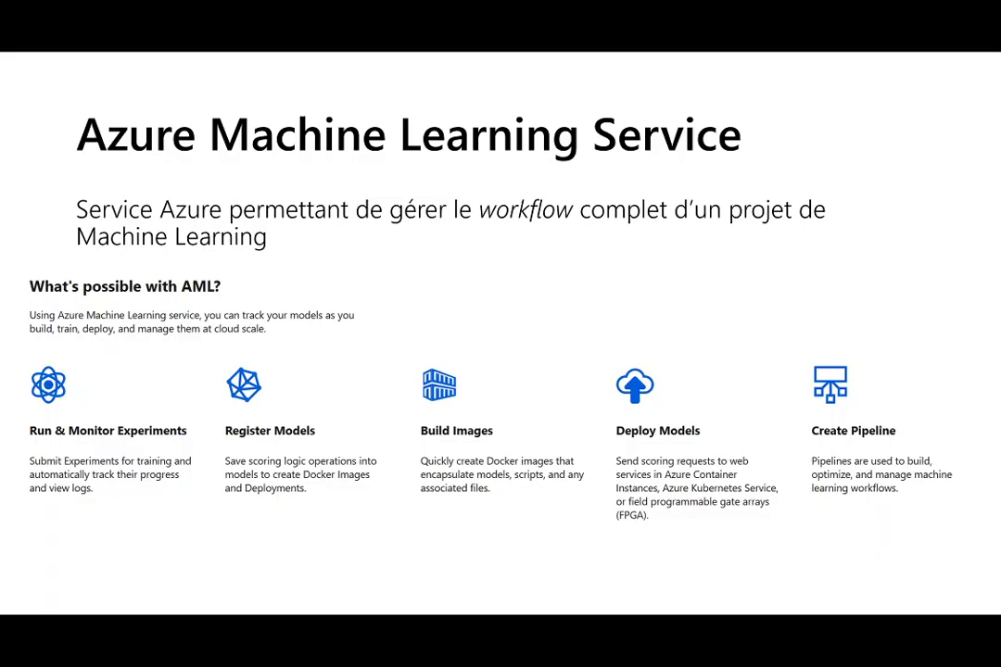
pyautogui.press('Right')
pyautogui.press('Right')
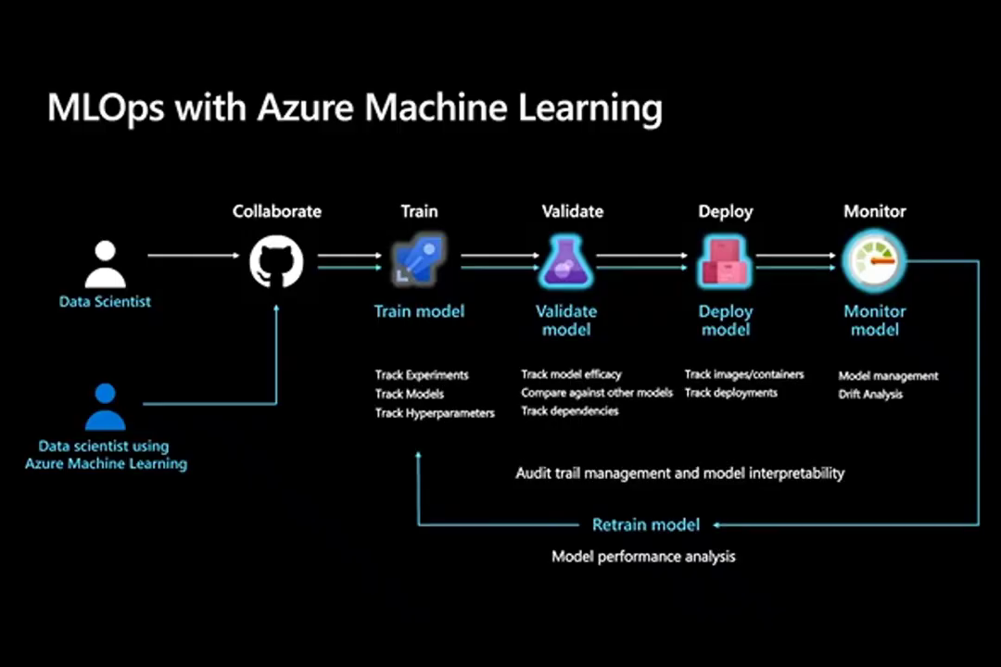